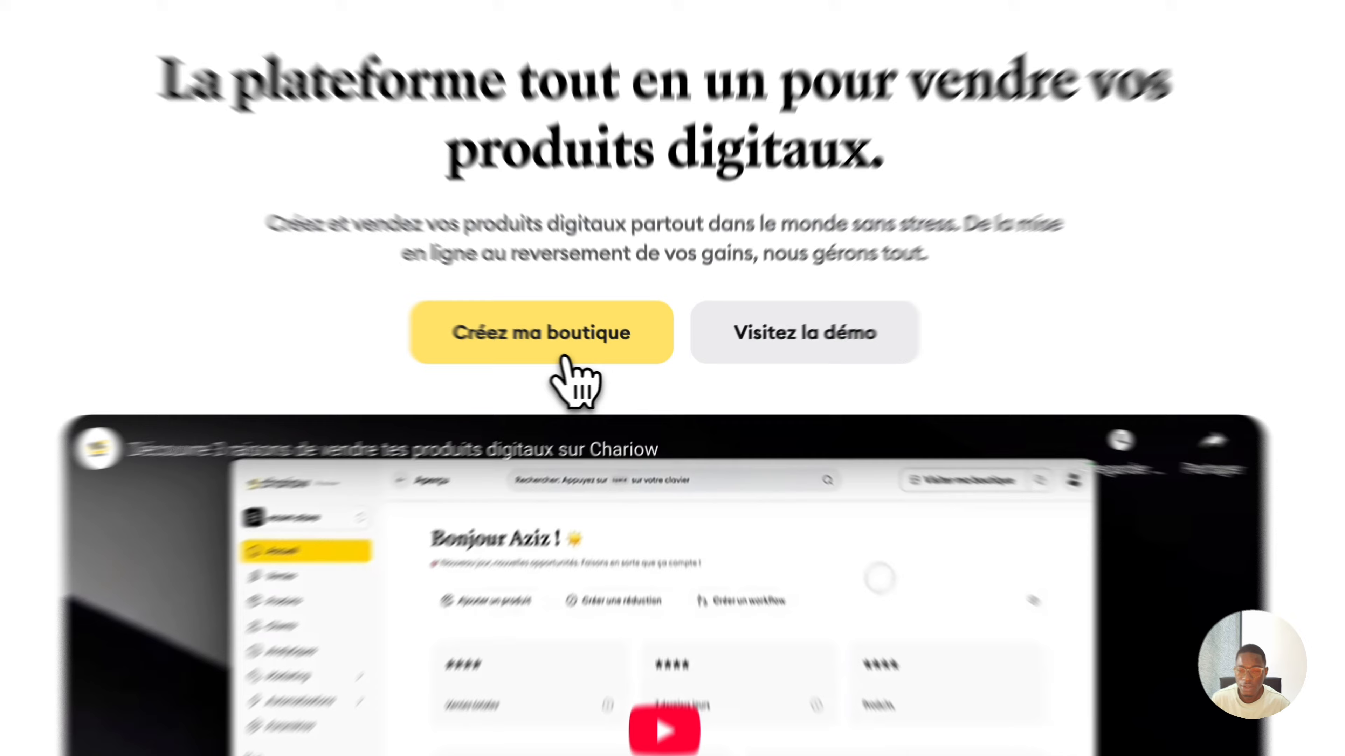
Click 'Créez ma boutique' on the Chariow homepage to start creating a store.
left_click(553, 358)
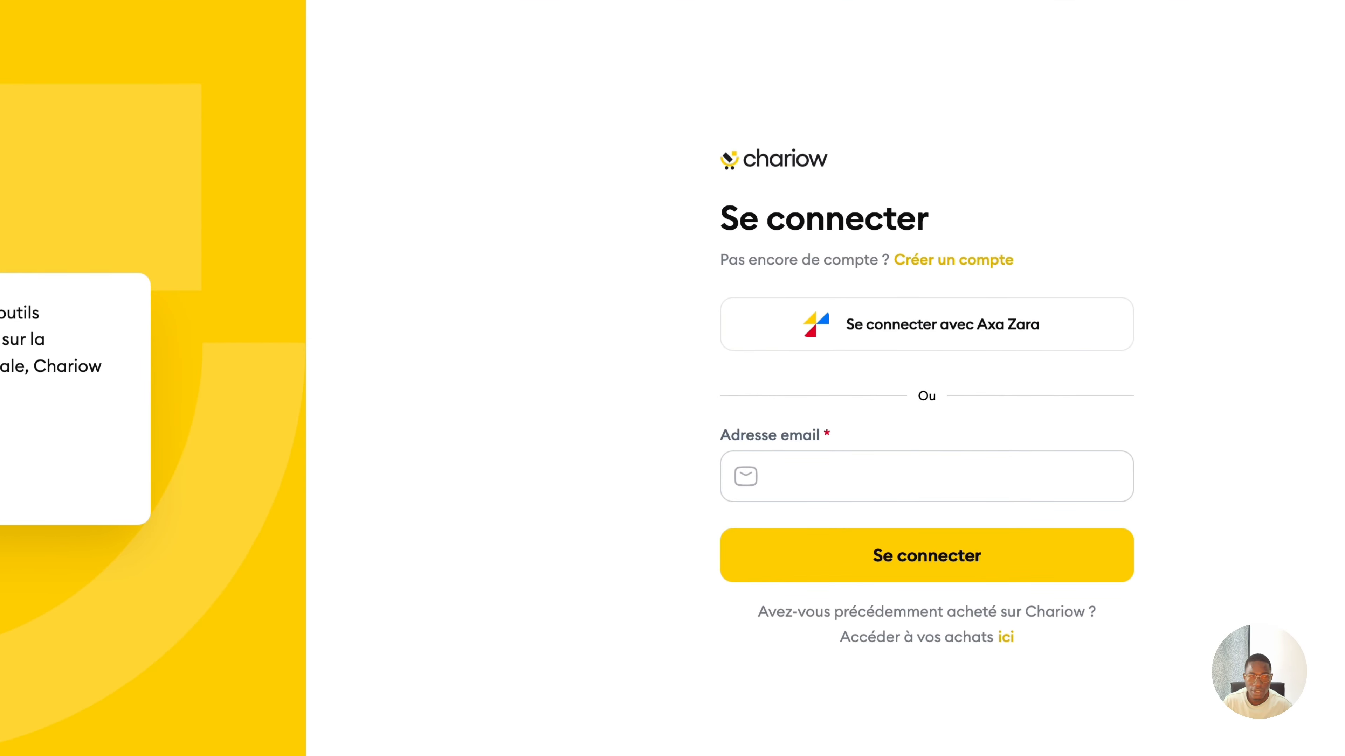
Fill in the saved account e-mail and submit it with 'Se connecter'.
left_click(854, 488)
left_click(860, 480)
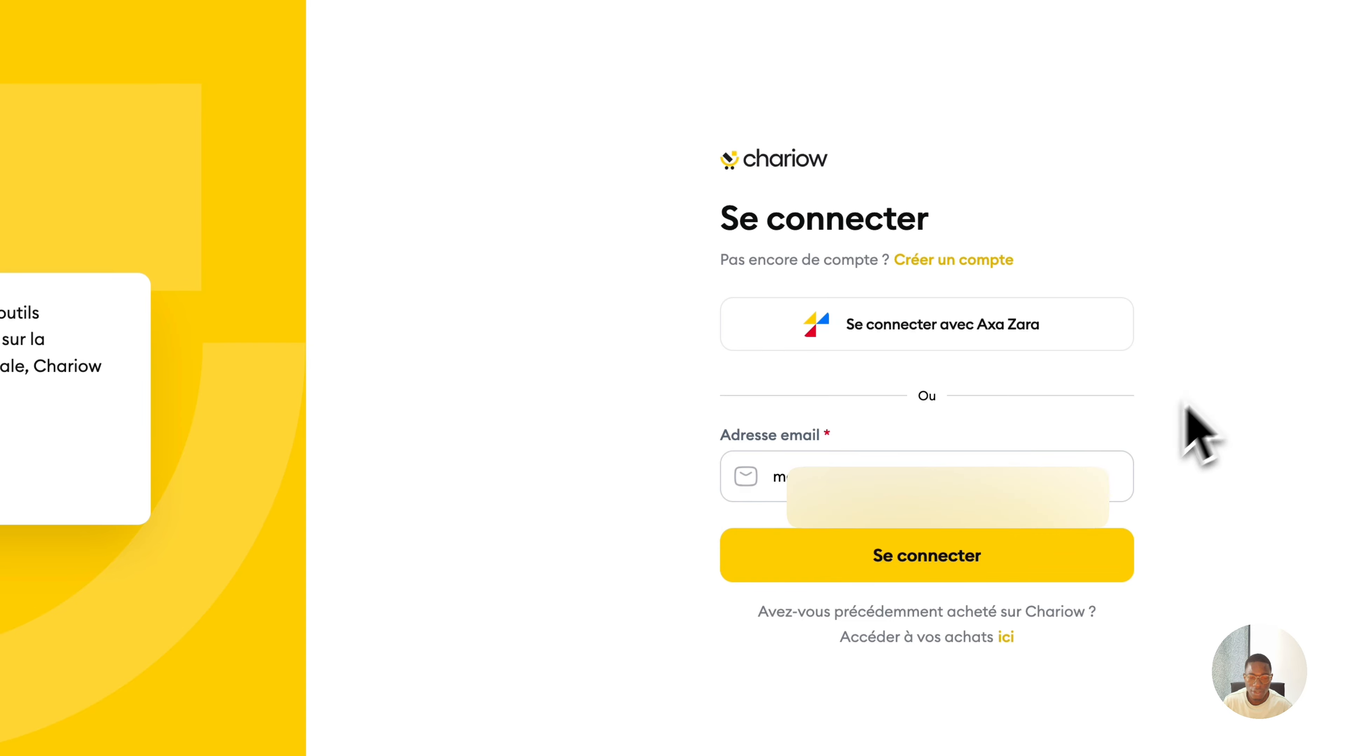
left_click(924, 556)
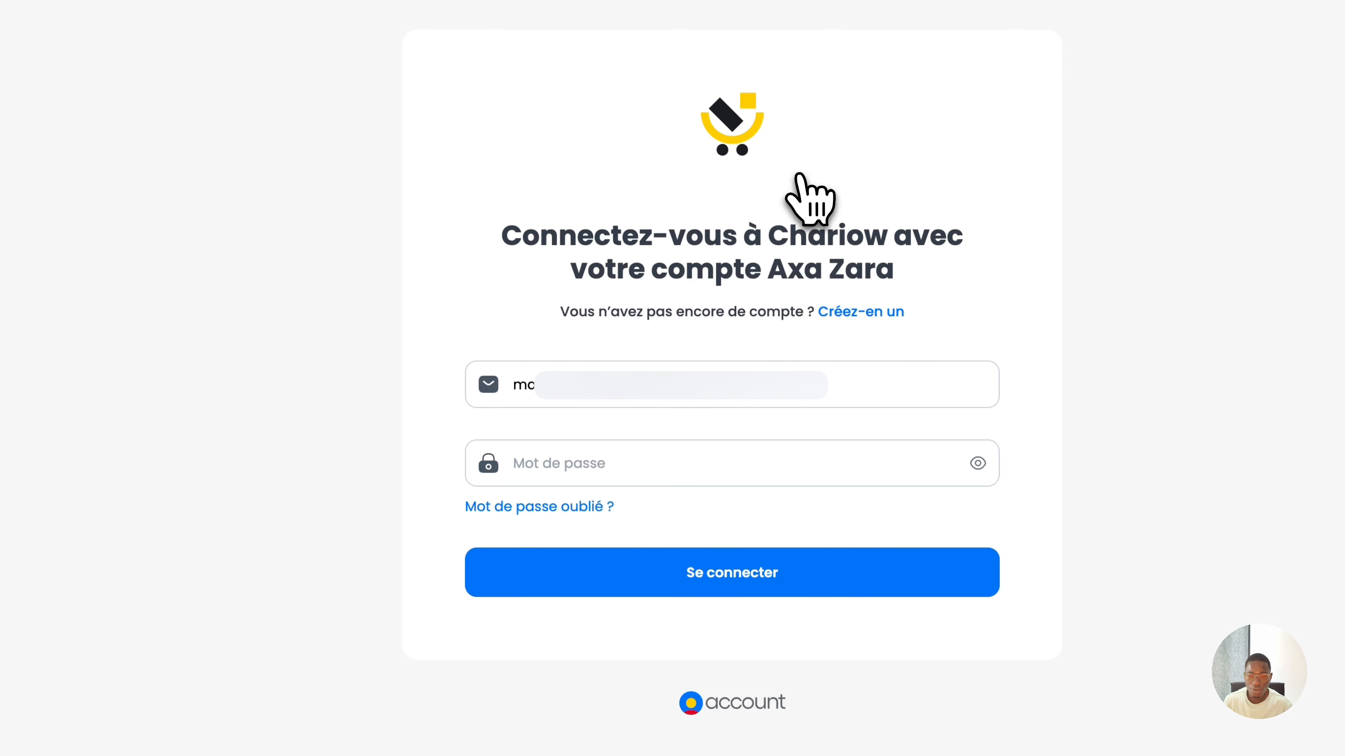
Open 'Créez-en un' and enter the user's first and last name.
left_click(847, 313)
left_click(598, 326)
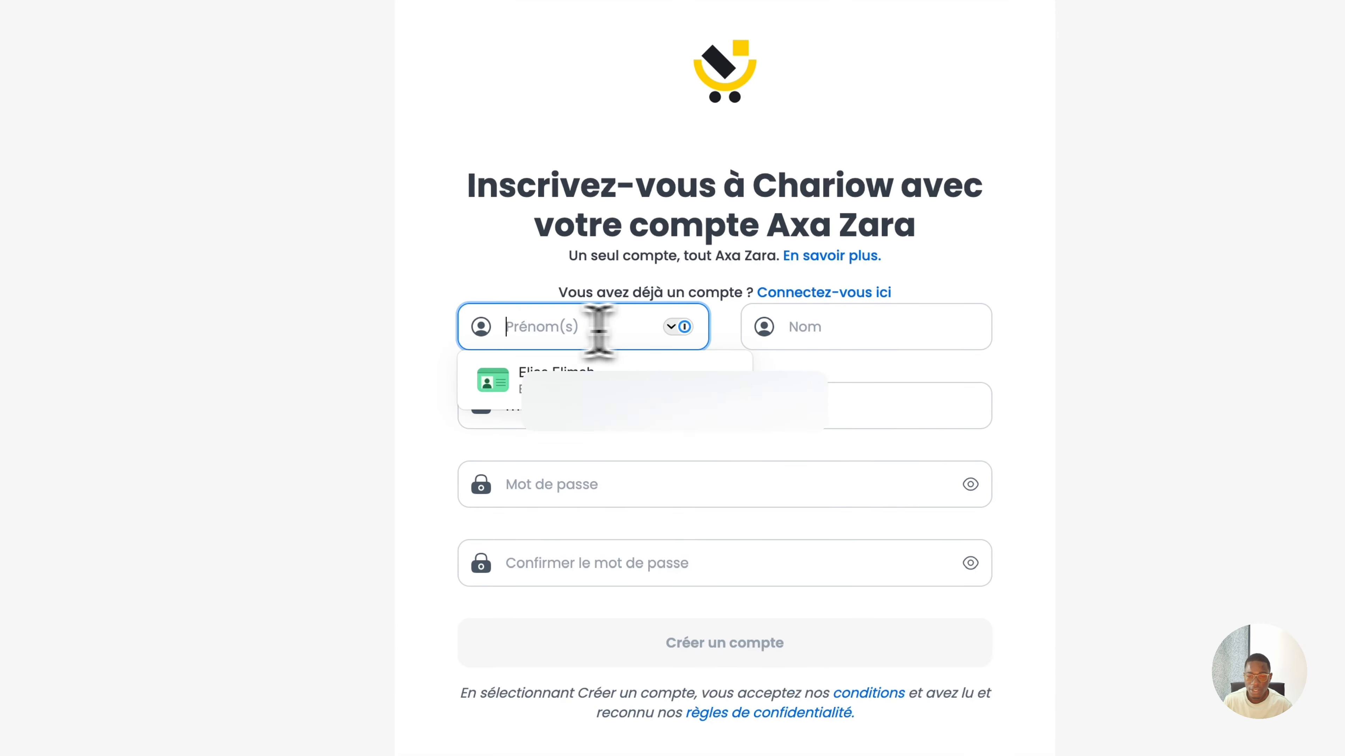
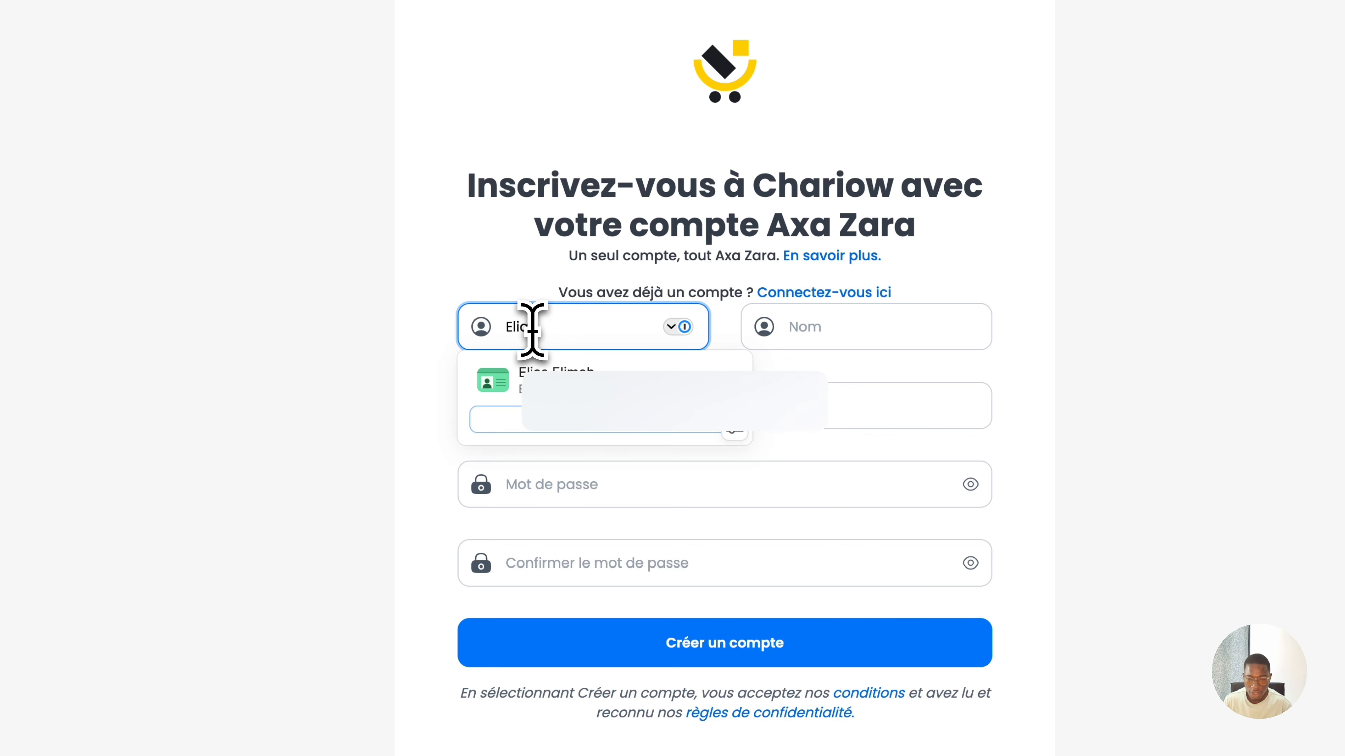
left_click(795, 339)
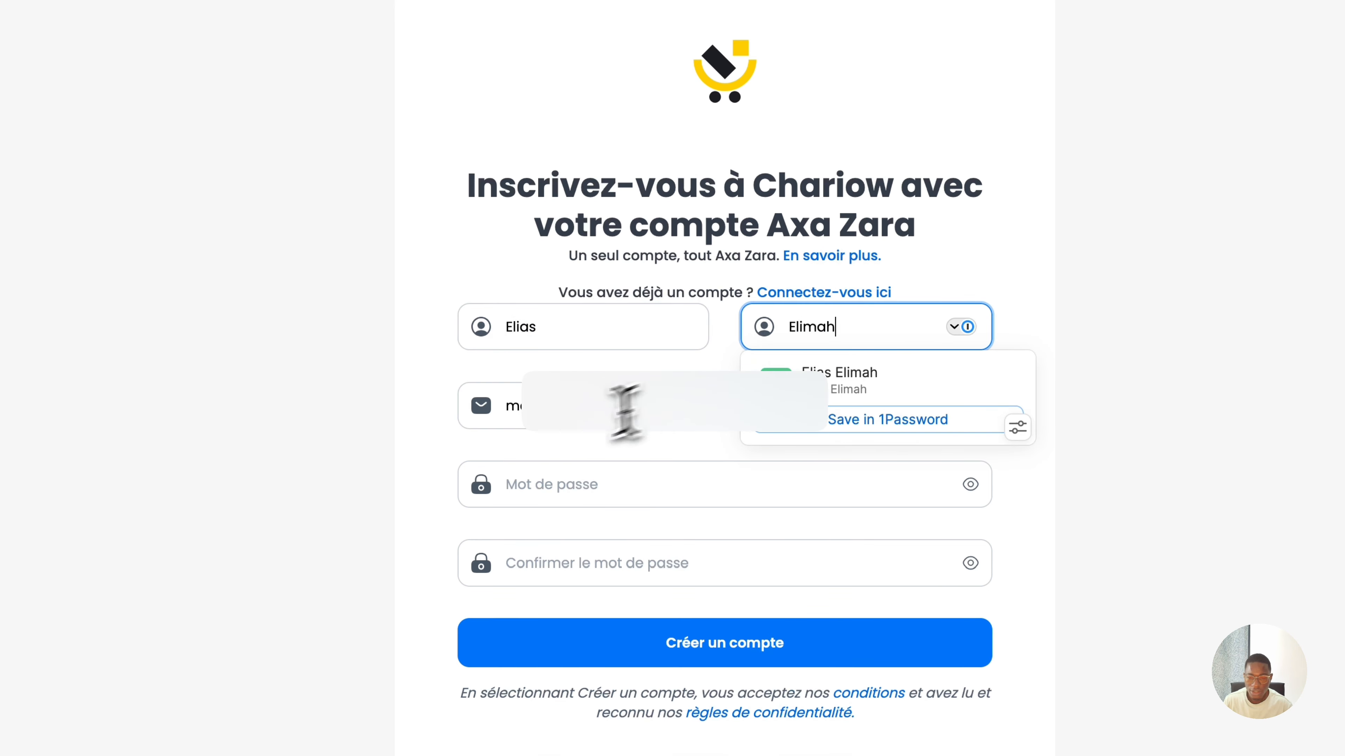
Add the e-mail, password and confirmation, then create the account.
left_click(588, 415)
left_click(795, 485)
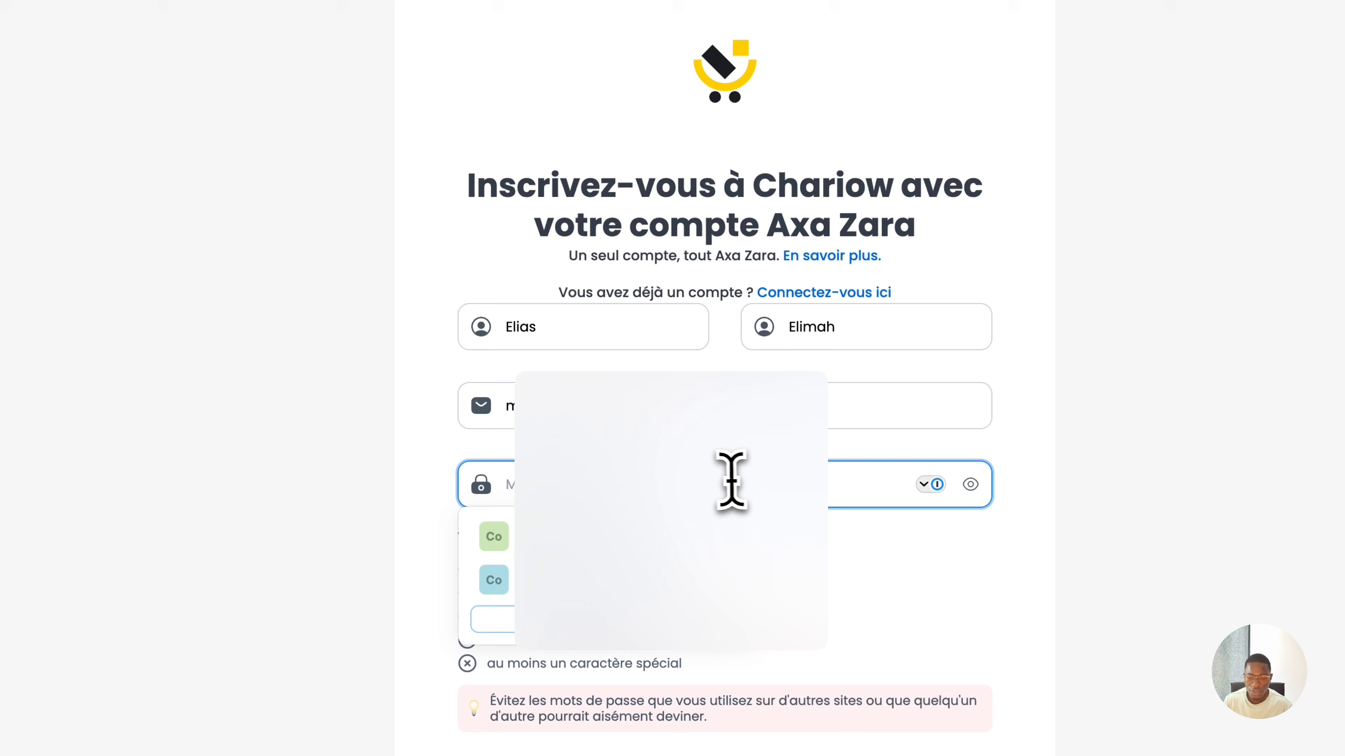
key("Down")
key("Return")
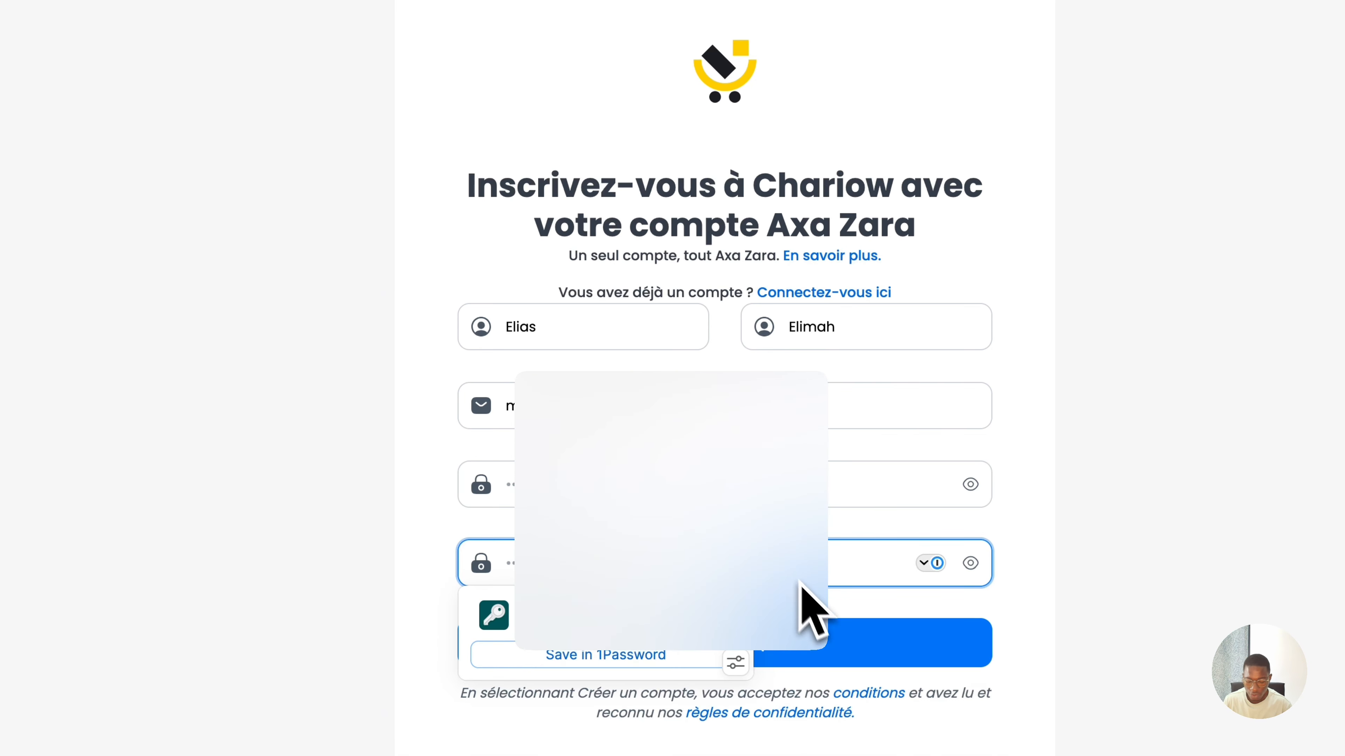
left_click(808, 596)
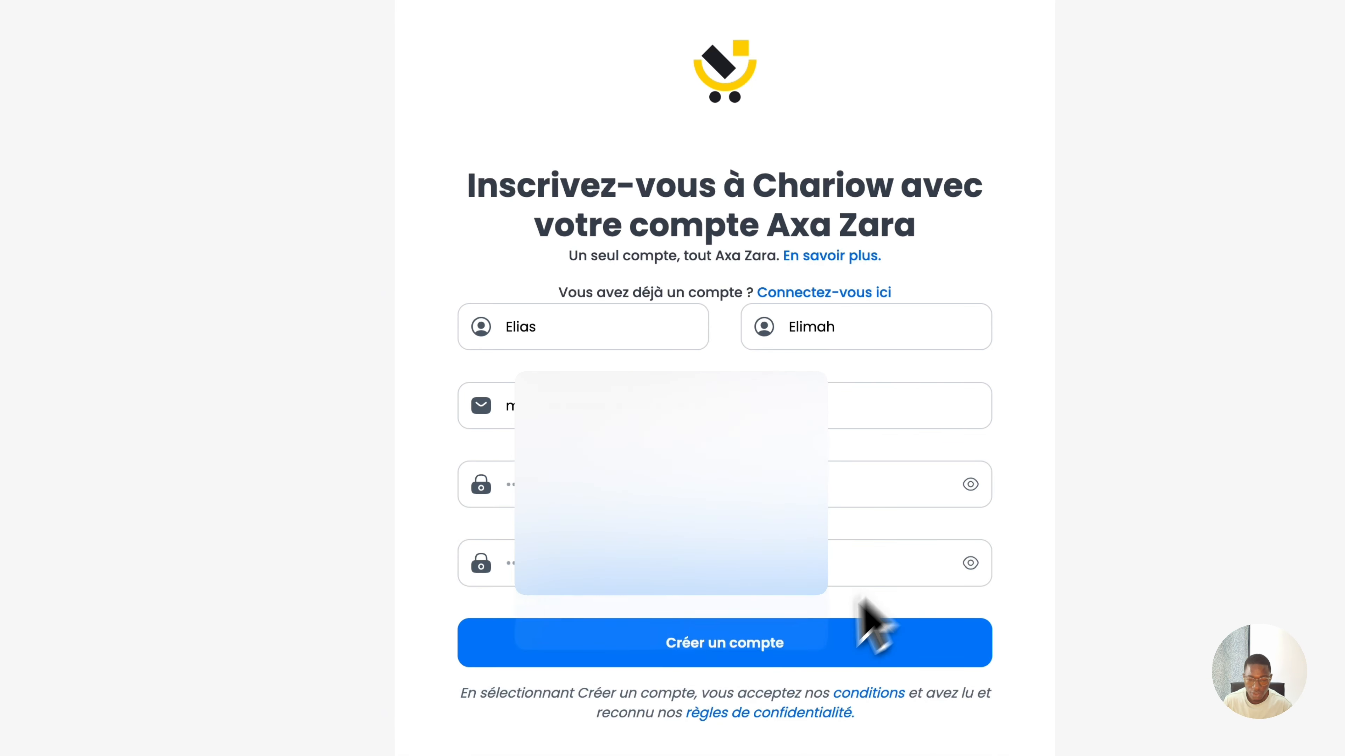
left_click(762, 643)
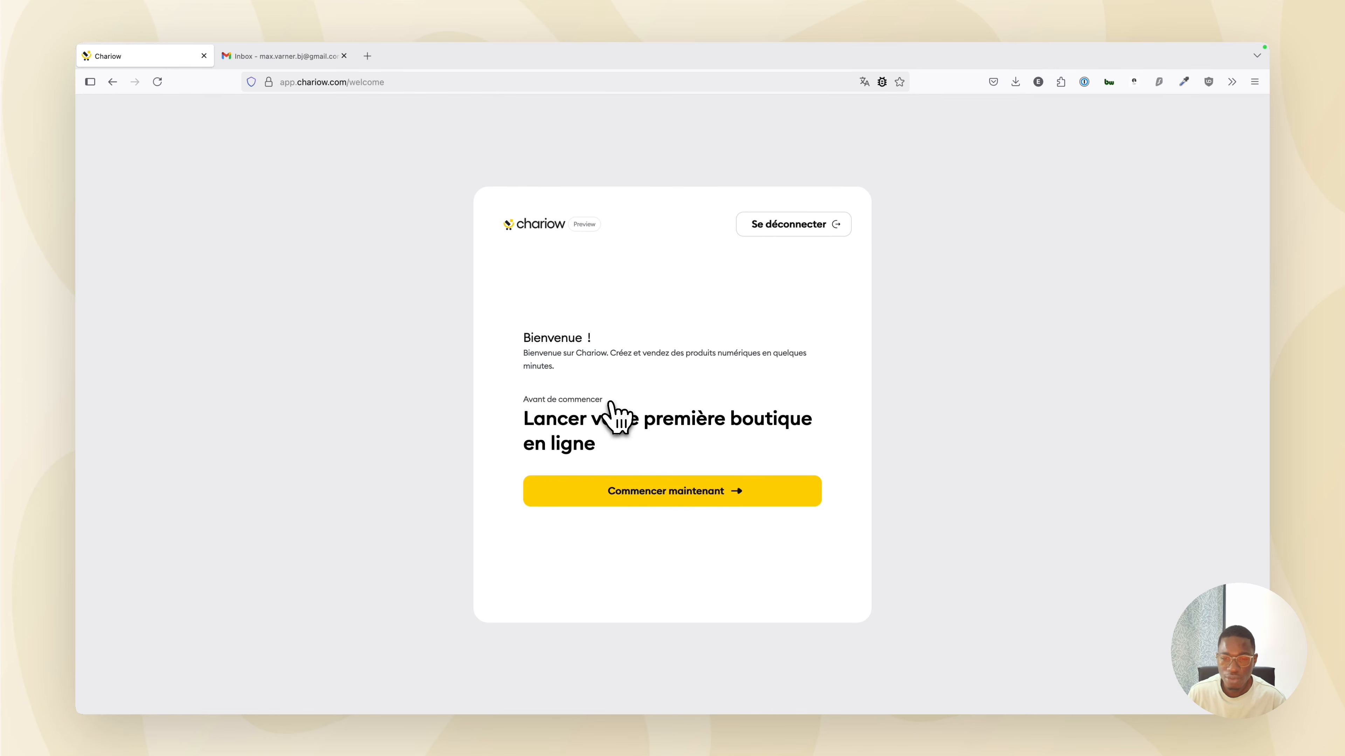
Click 'Commencer maintenant' to open the first setup question about selling experience.
left_click(707, 491)
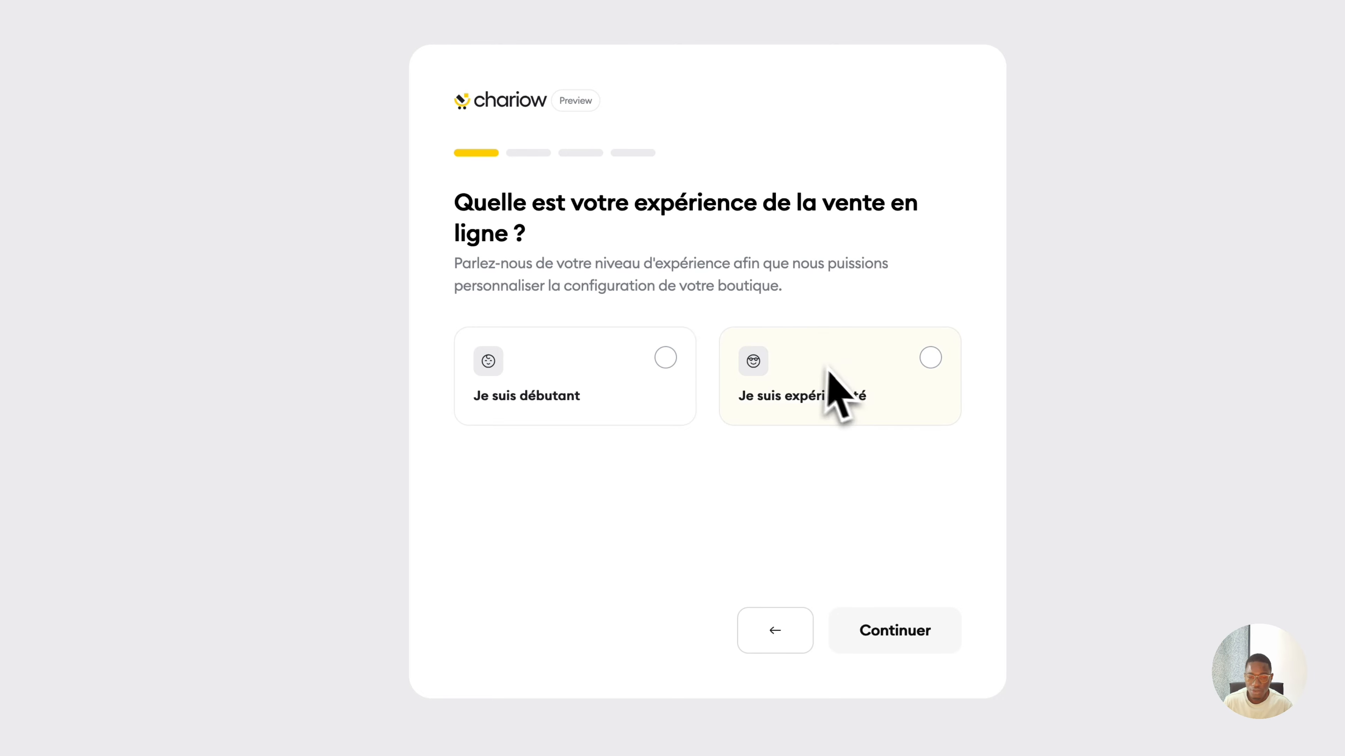
Answer 'Je suis expérimenté' and 'Produits digitaux' in the setup wizard.
left_click(858, 377)
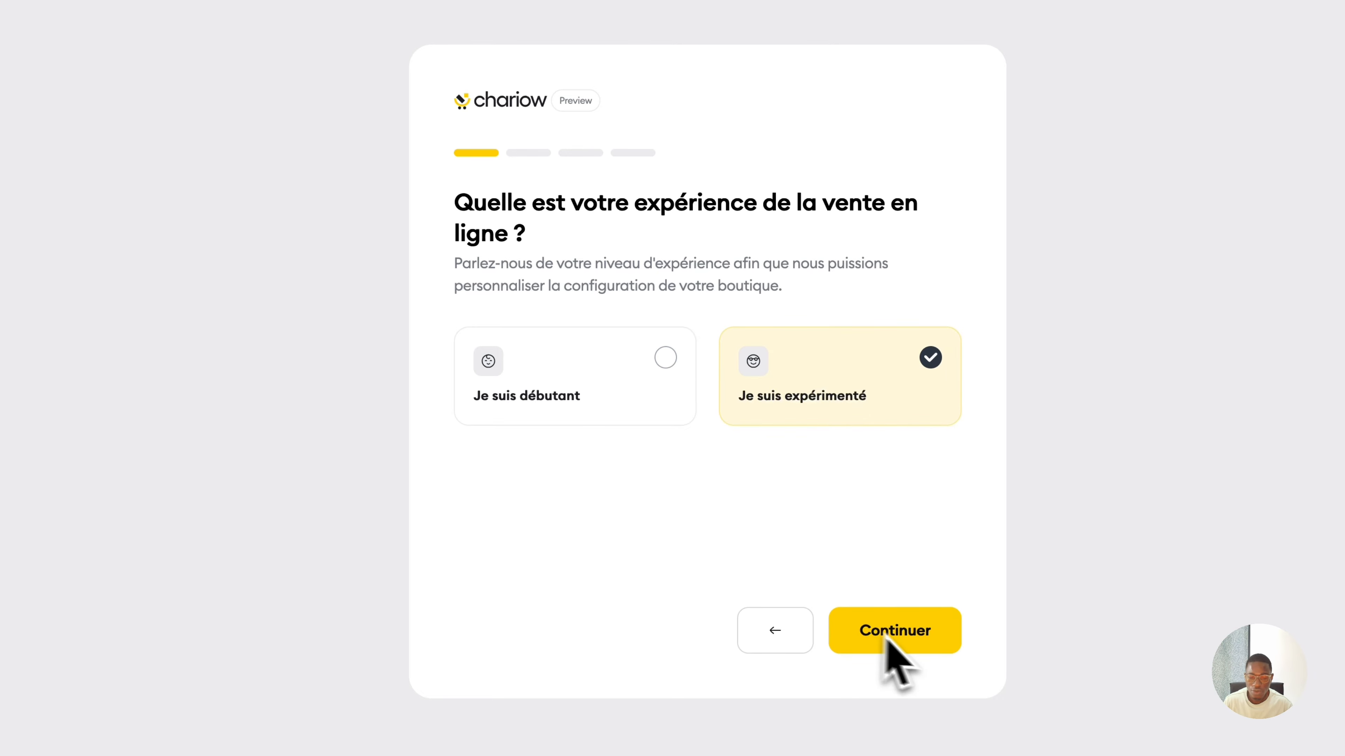
left_click(912, 635)
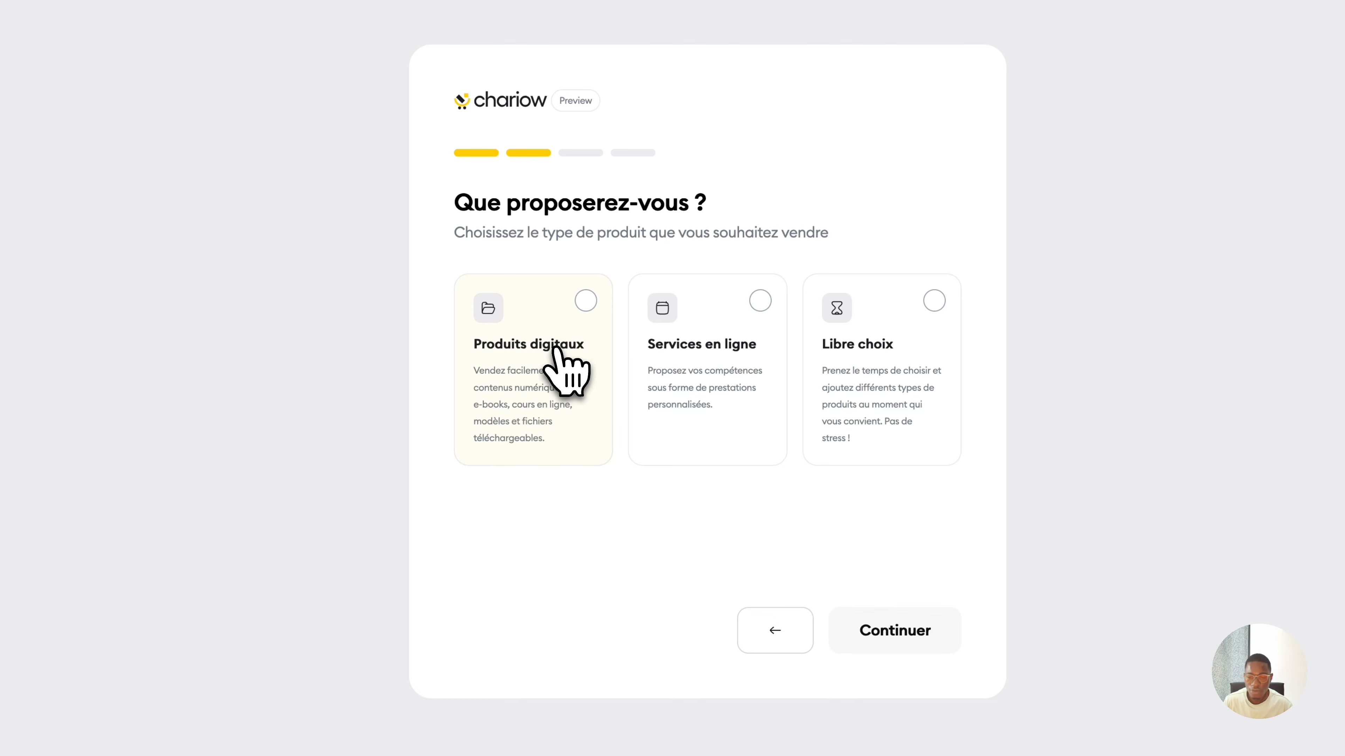
left_click(570, 332)
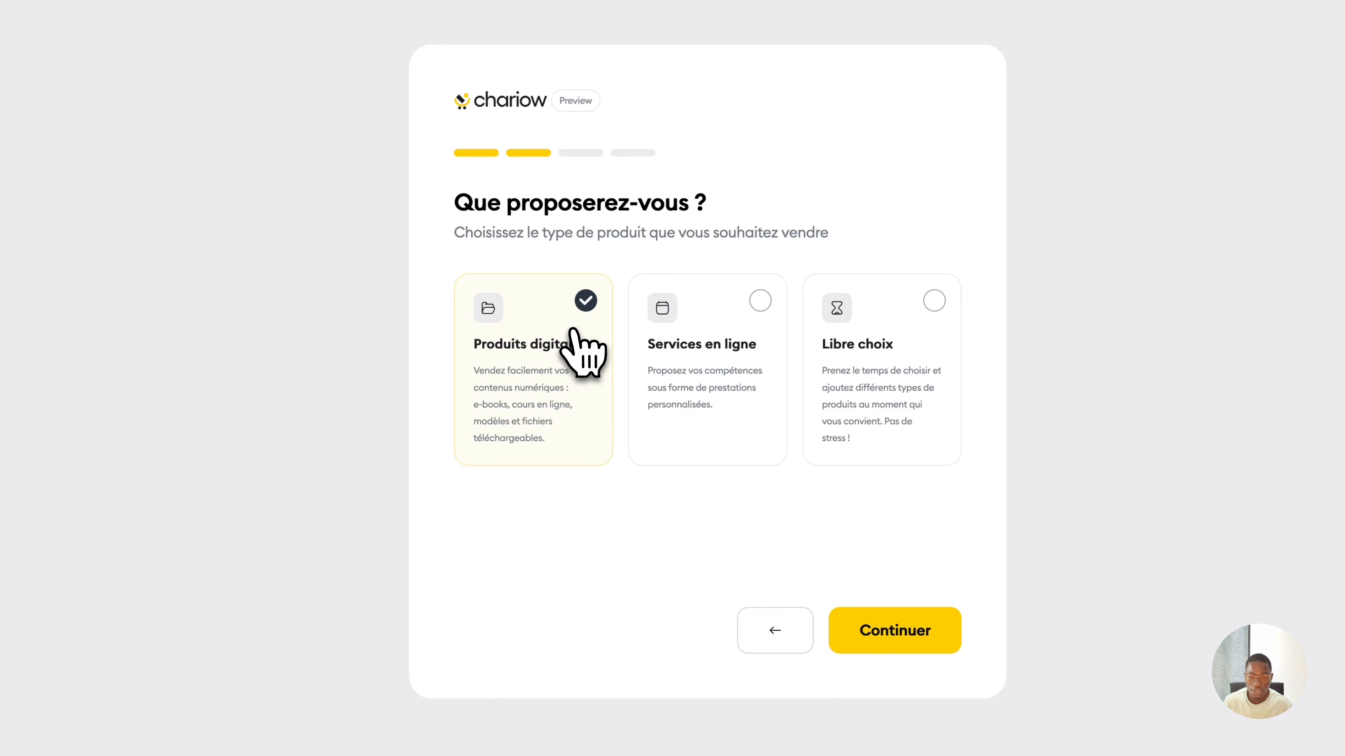
left_click(890, 644)
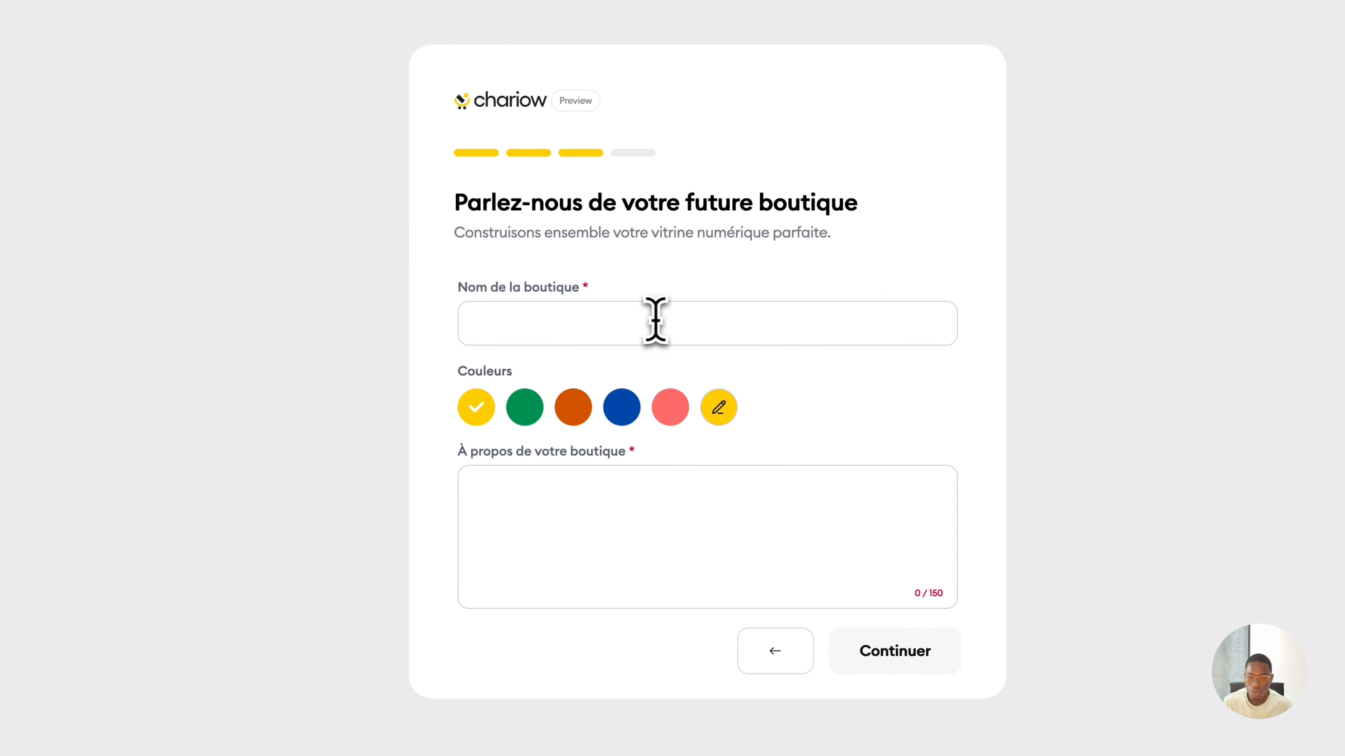
Name the store SparkDigital and pick blue as its colour.
left_click(592, 322)
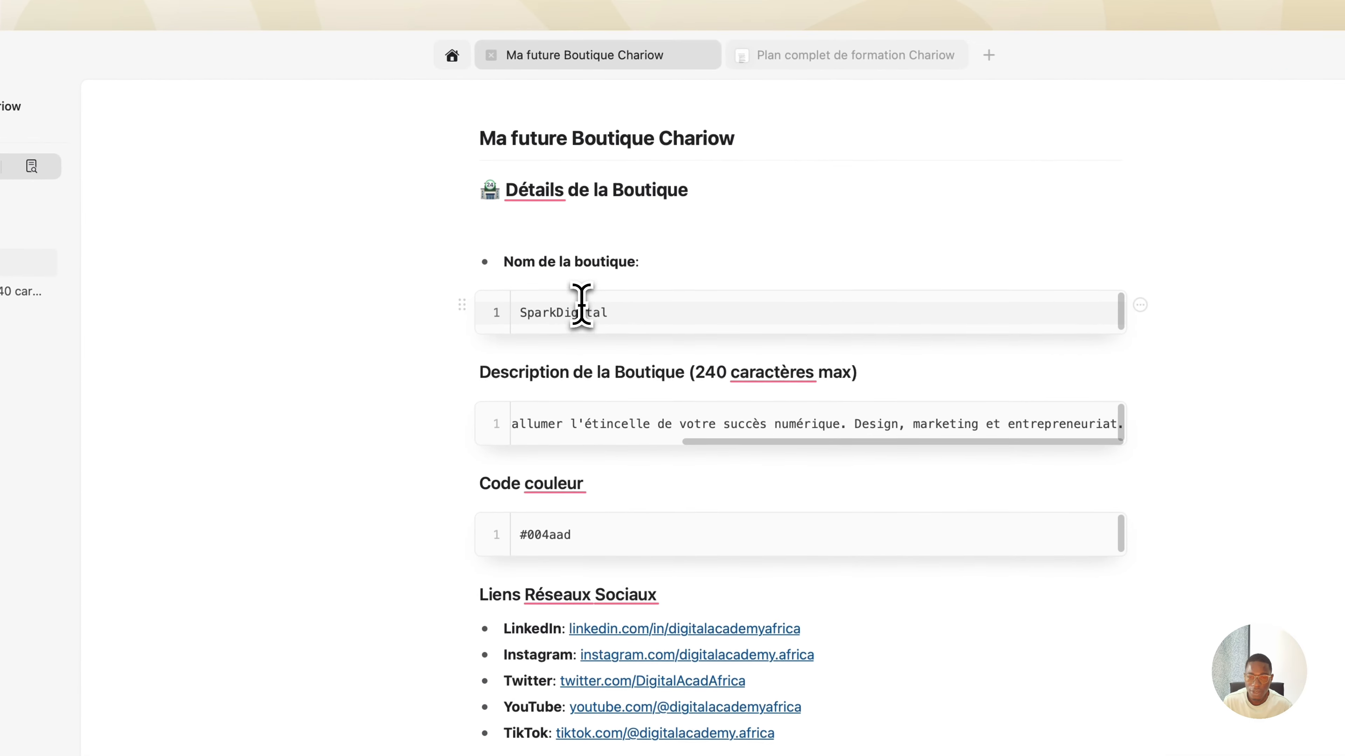
double_click(581, 313)
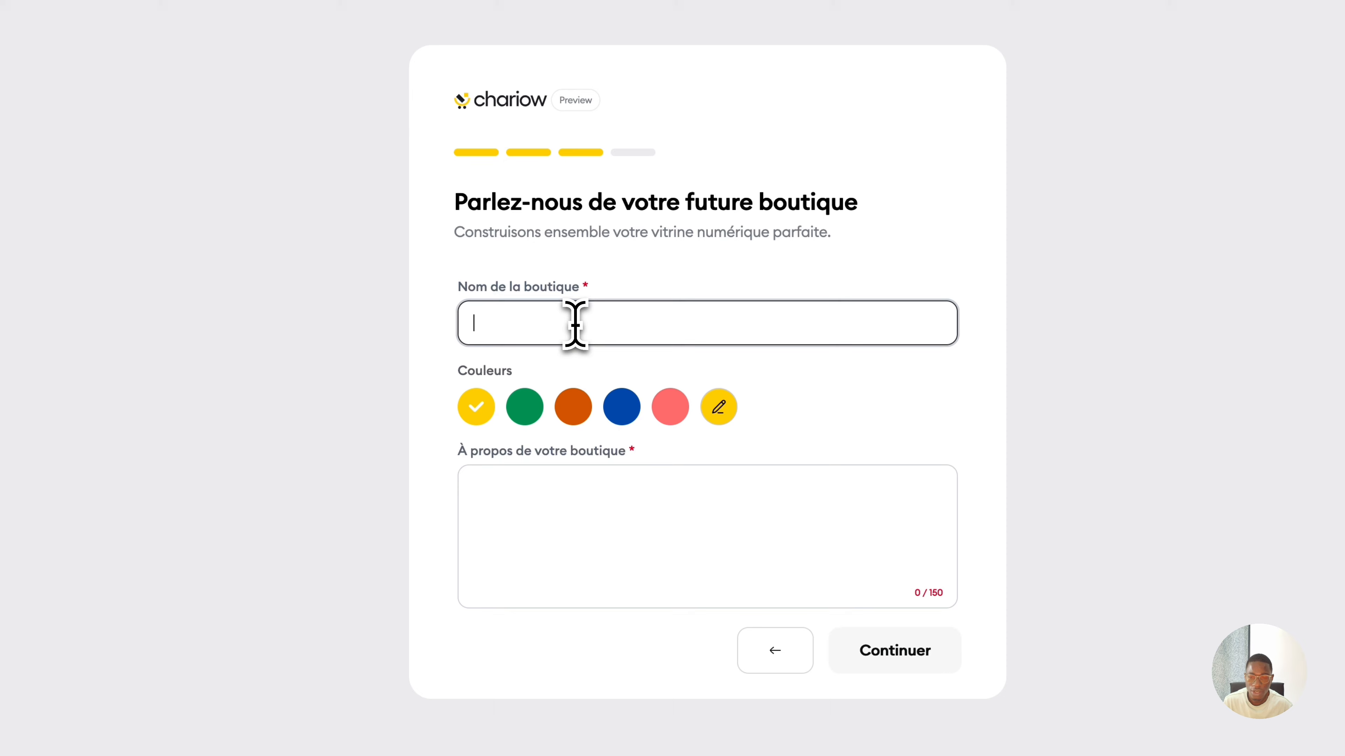
type("SparkDigital")
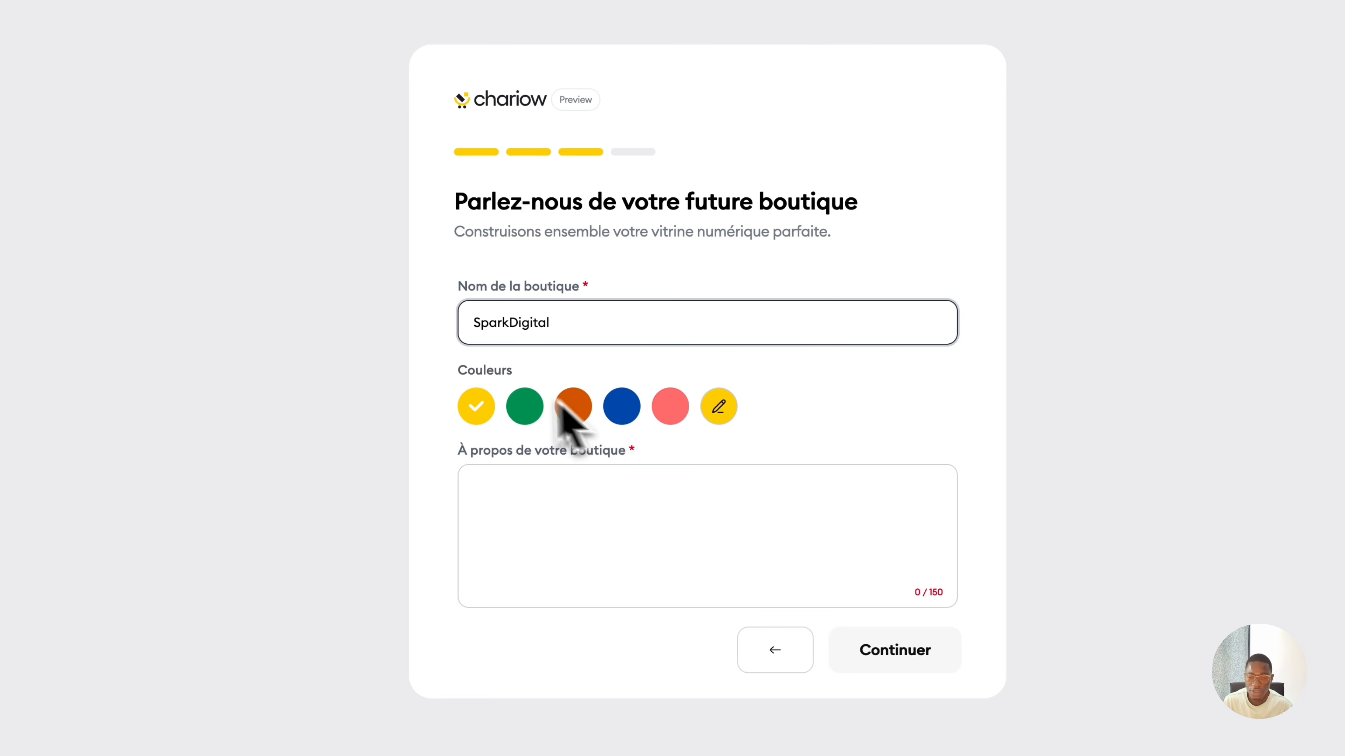
left_click(722, 415)
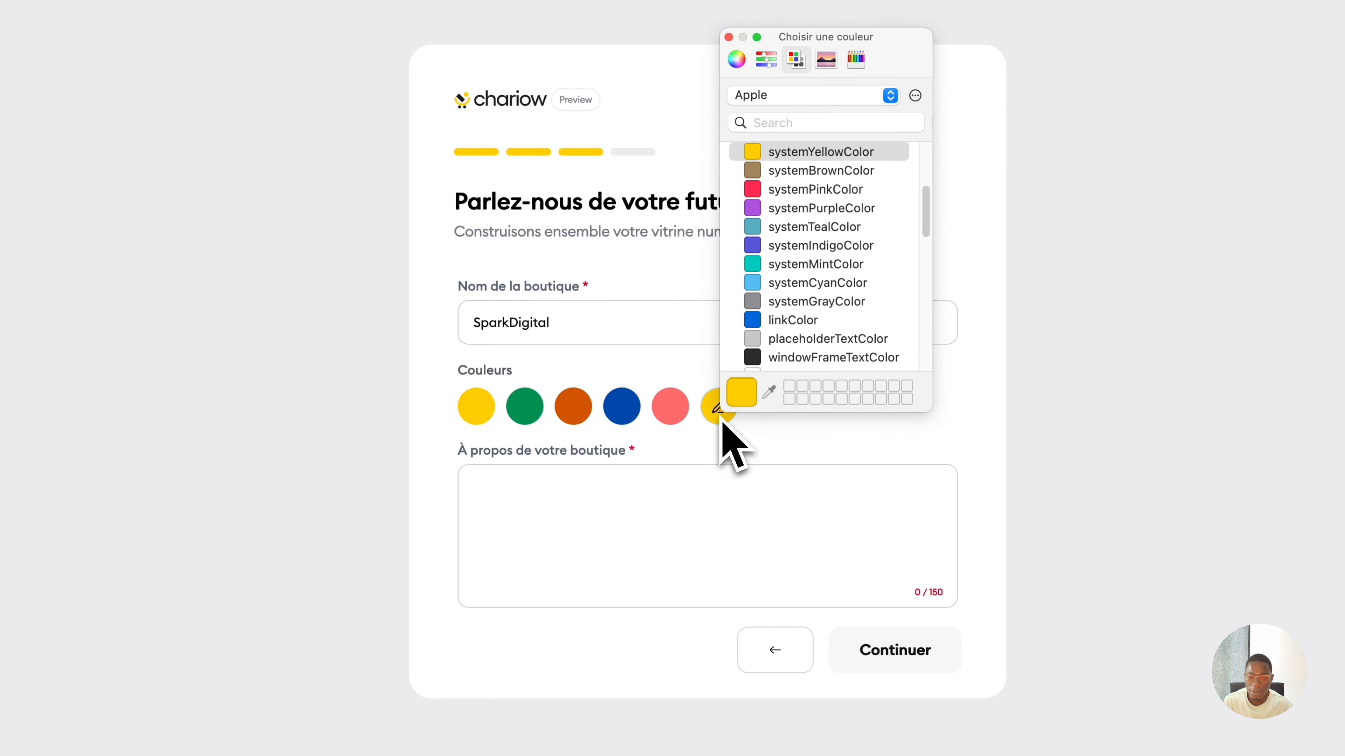
left_click(729, 37)
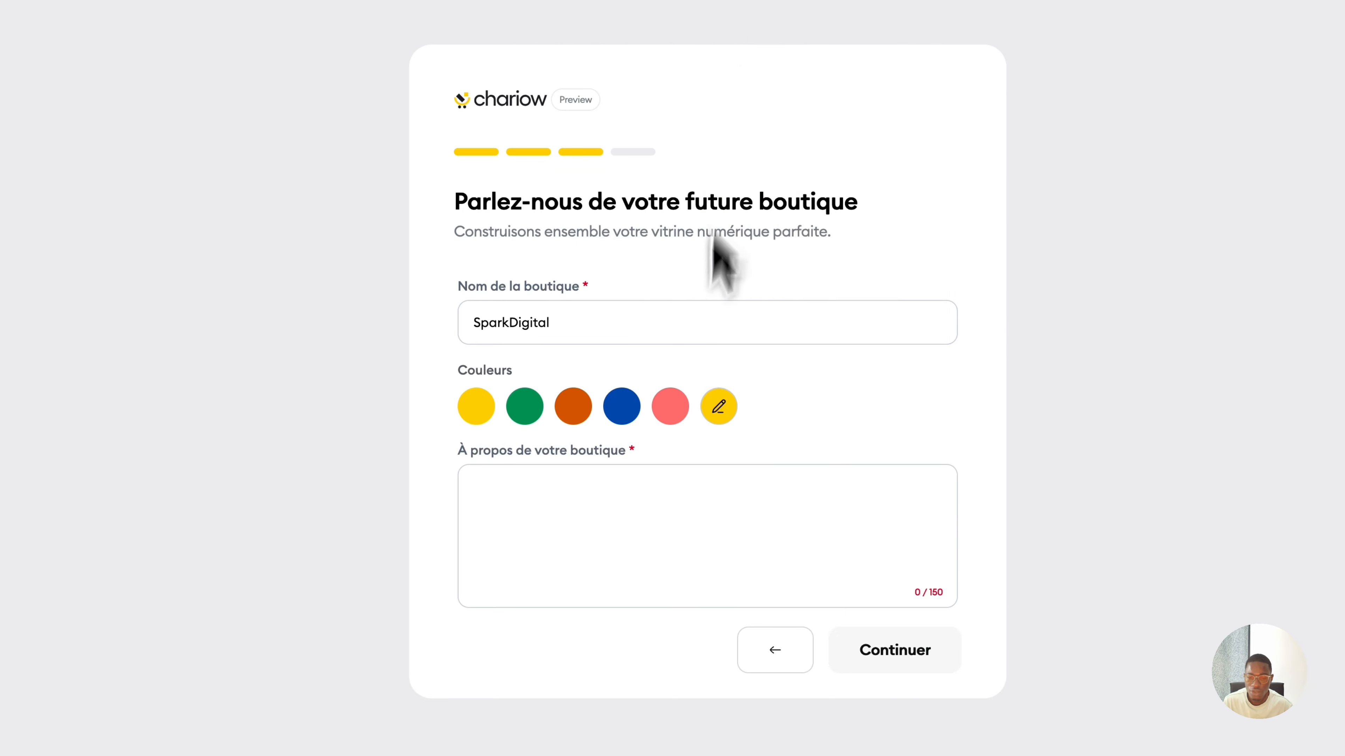
left_click(621, 409)
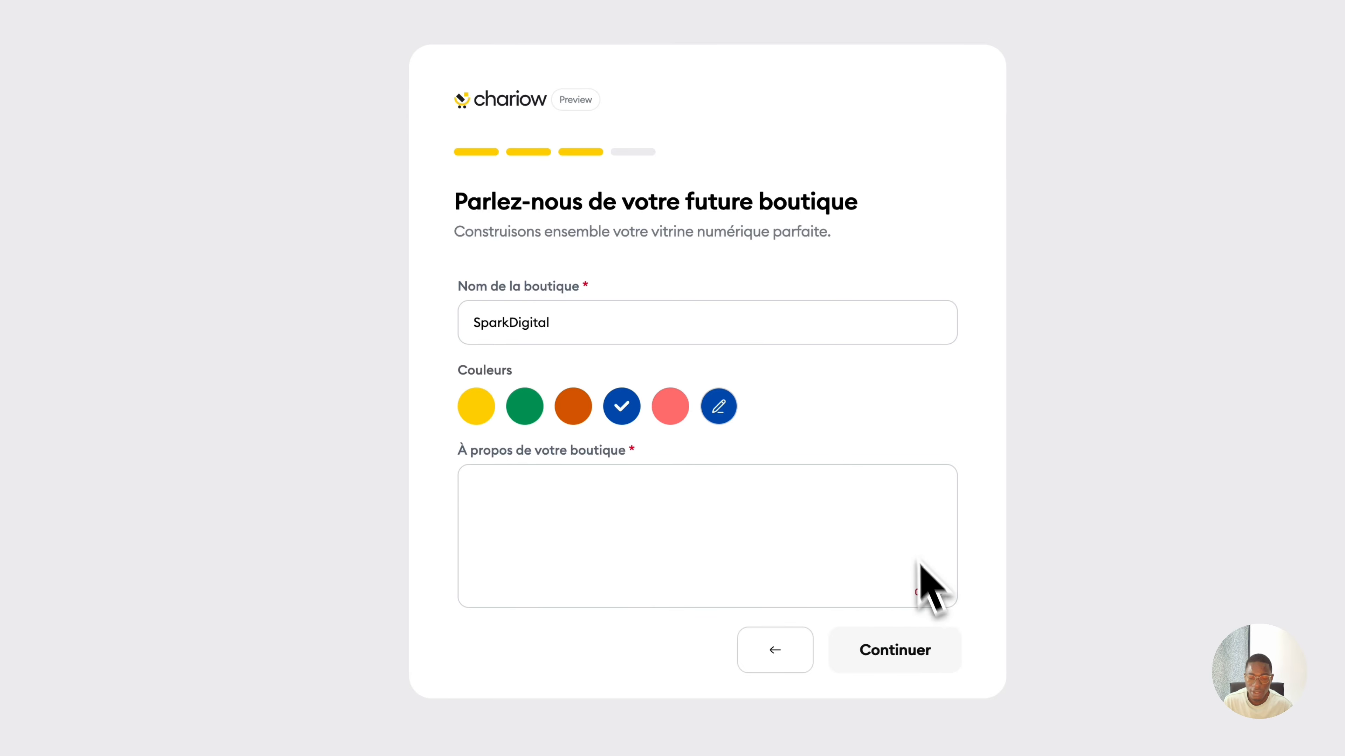
Paste the creative-resources description from Notion into À propos and continue.
key("ctrl+Right")
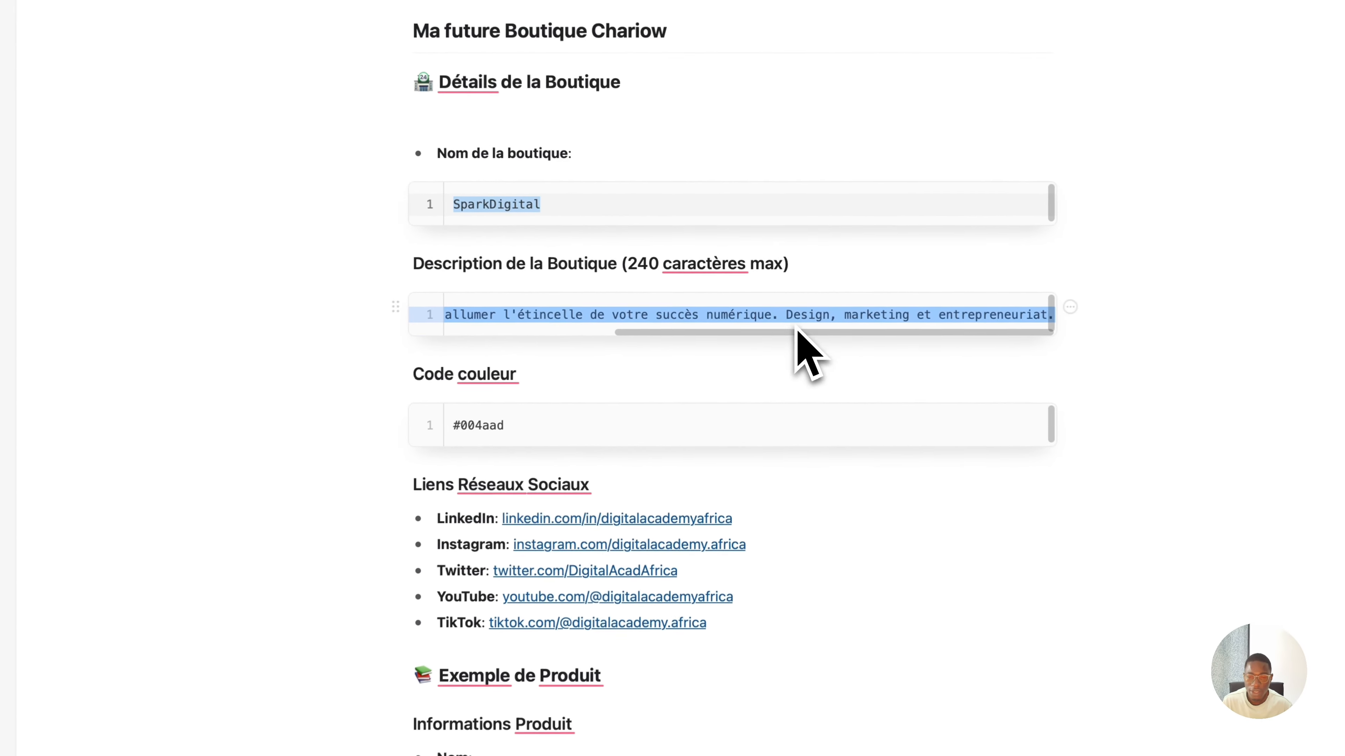
key("ctrl+Left")
left_click(561, 524)
type("Ressources créatives et formations pour allumer l'étincelle de votre succès numérique. Design, marketing et entrepreneuriat.")
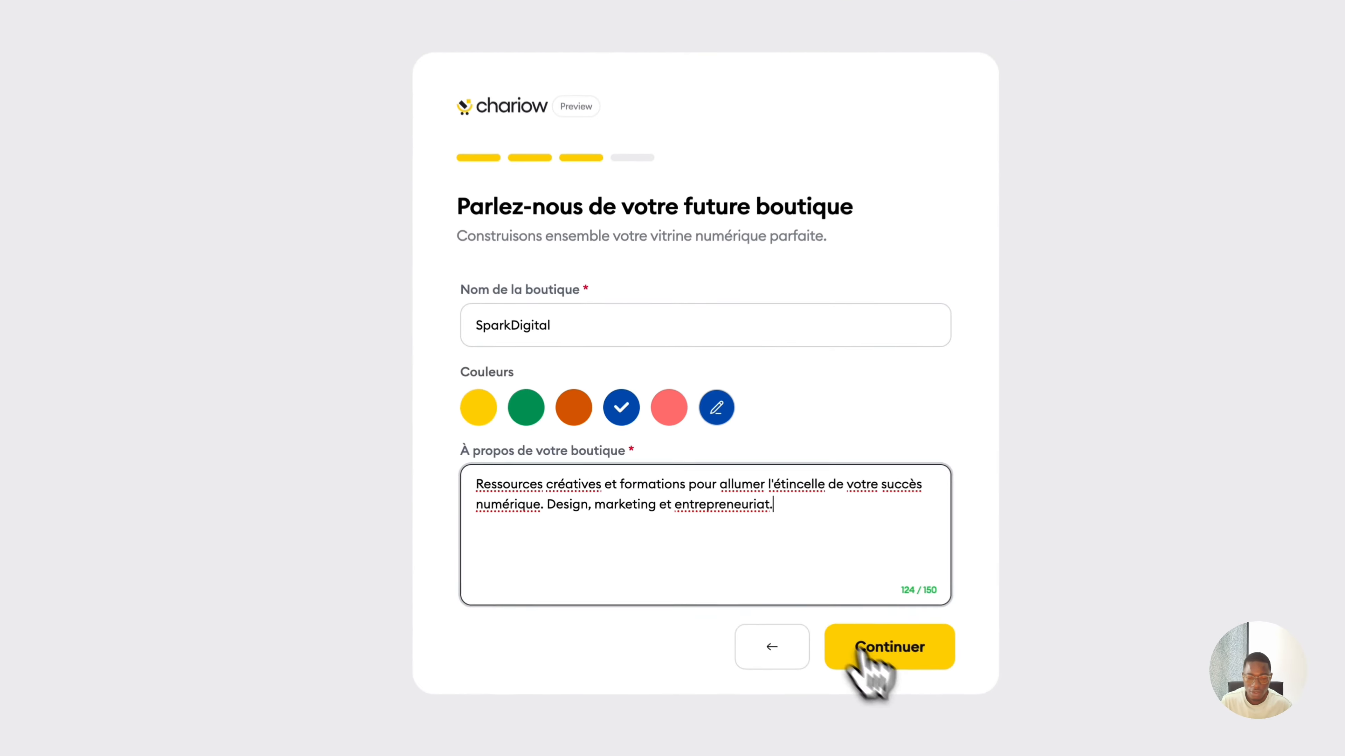
left_click(881, 662)
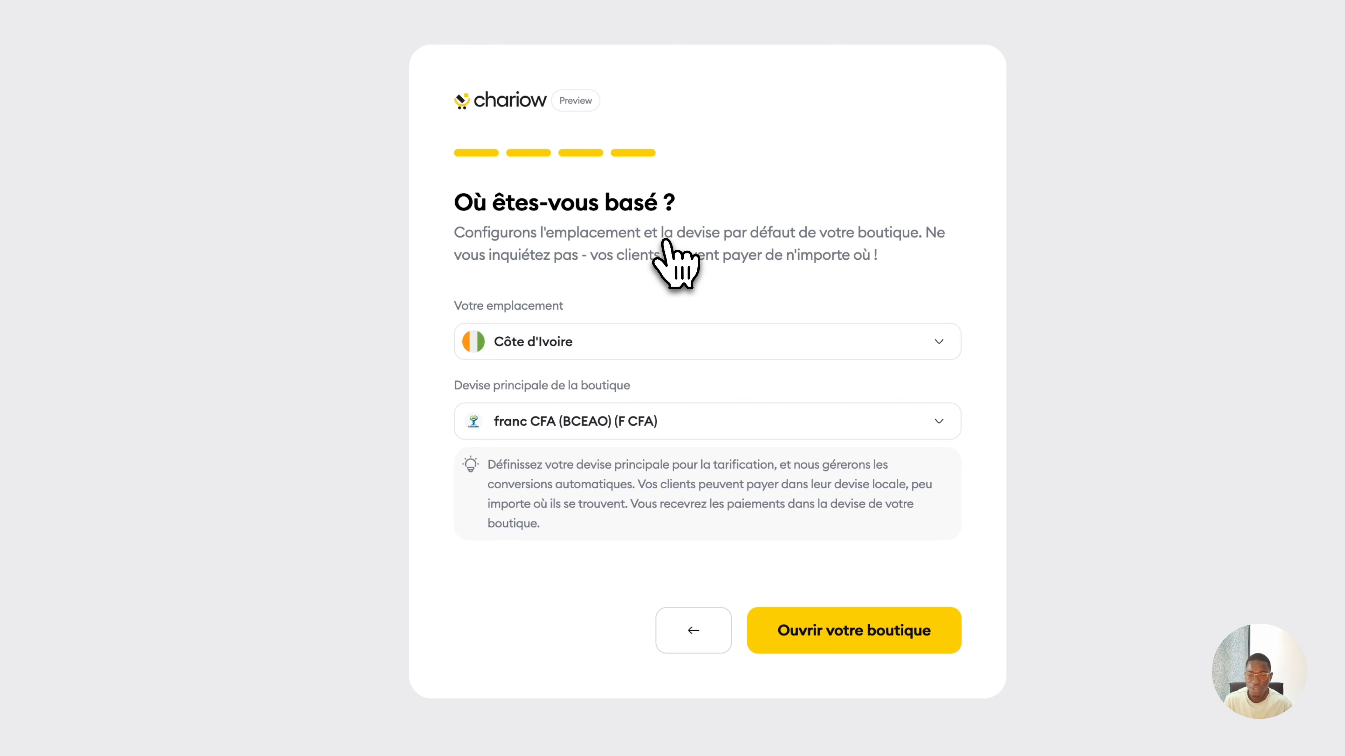
Keep Côte d'Ivoire with franc CFA currency and open the SparkDigital store.
left_click(587, 348)
left_click(694, 333)
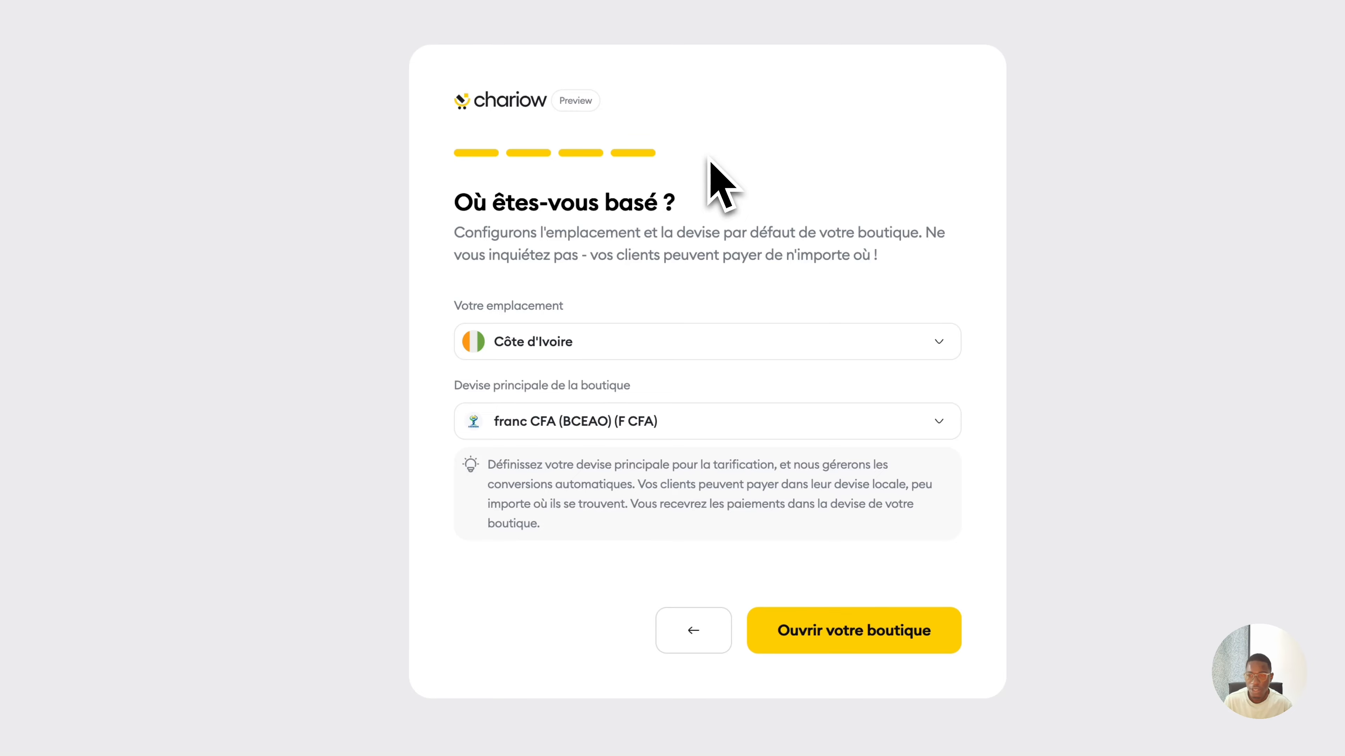
left_click(863, 639)
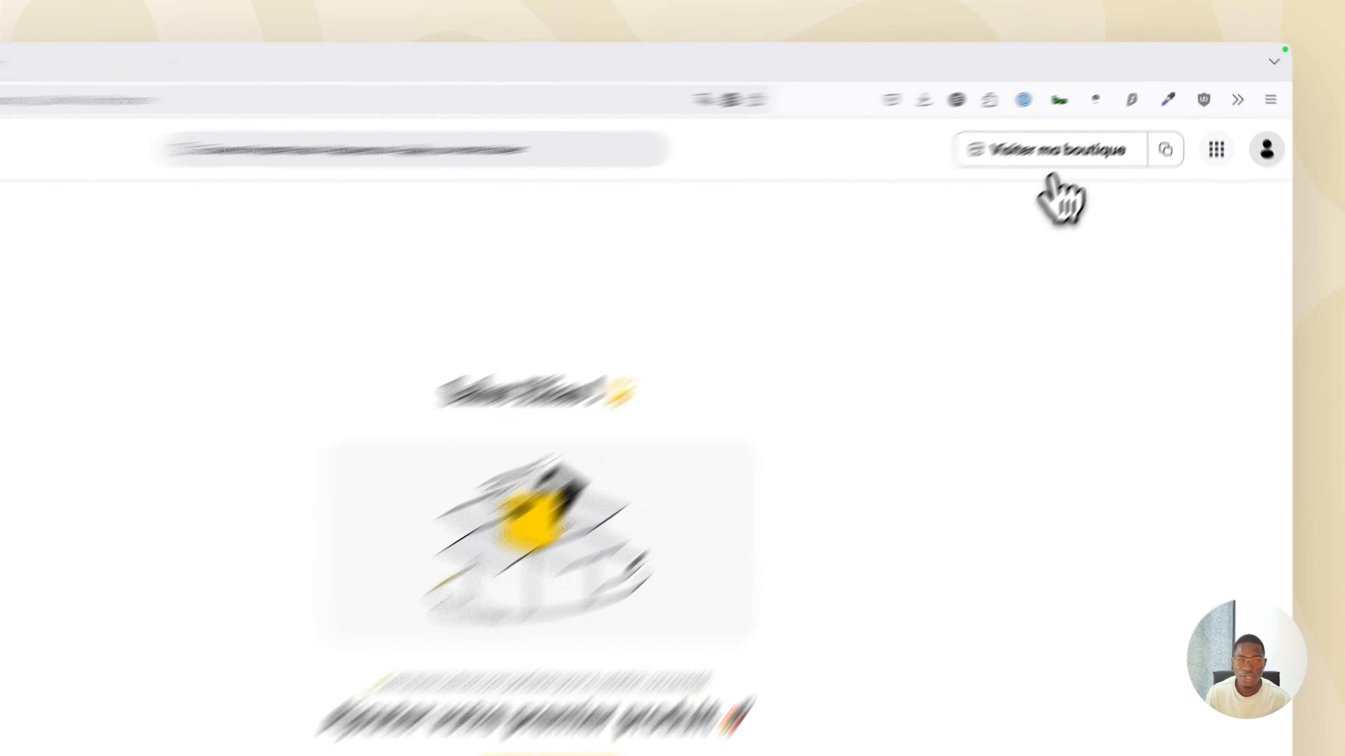
Browse the live SparkDigital storefront in a new tab, then return to the dashboard tab.
left_click(960, 209)
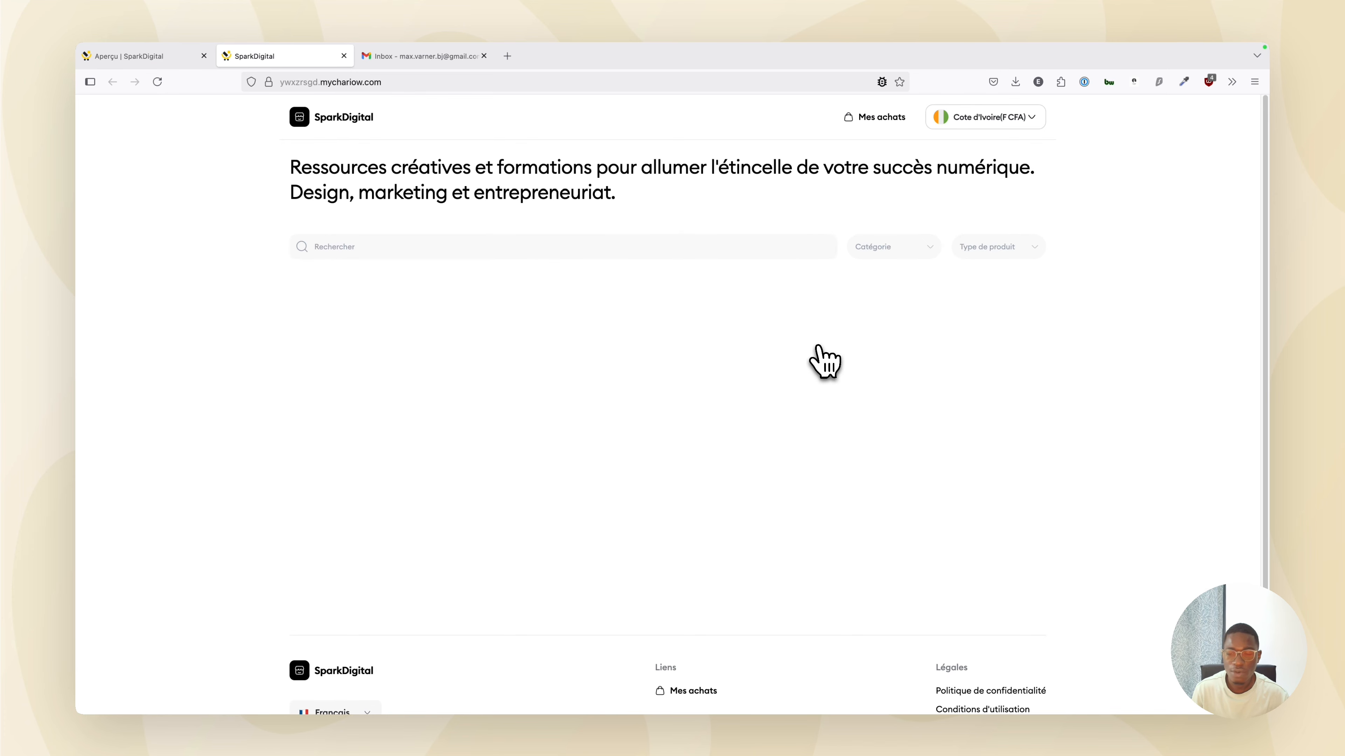
scroll(842, 360, "down", 3)
scroll(847, 371, "up", 3)
scroll(847, 373, "down", 3)
scroll(847, 374, "up", 3)
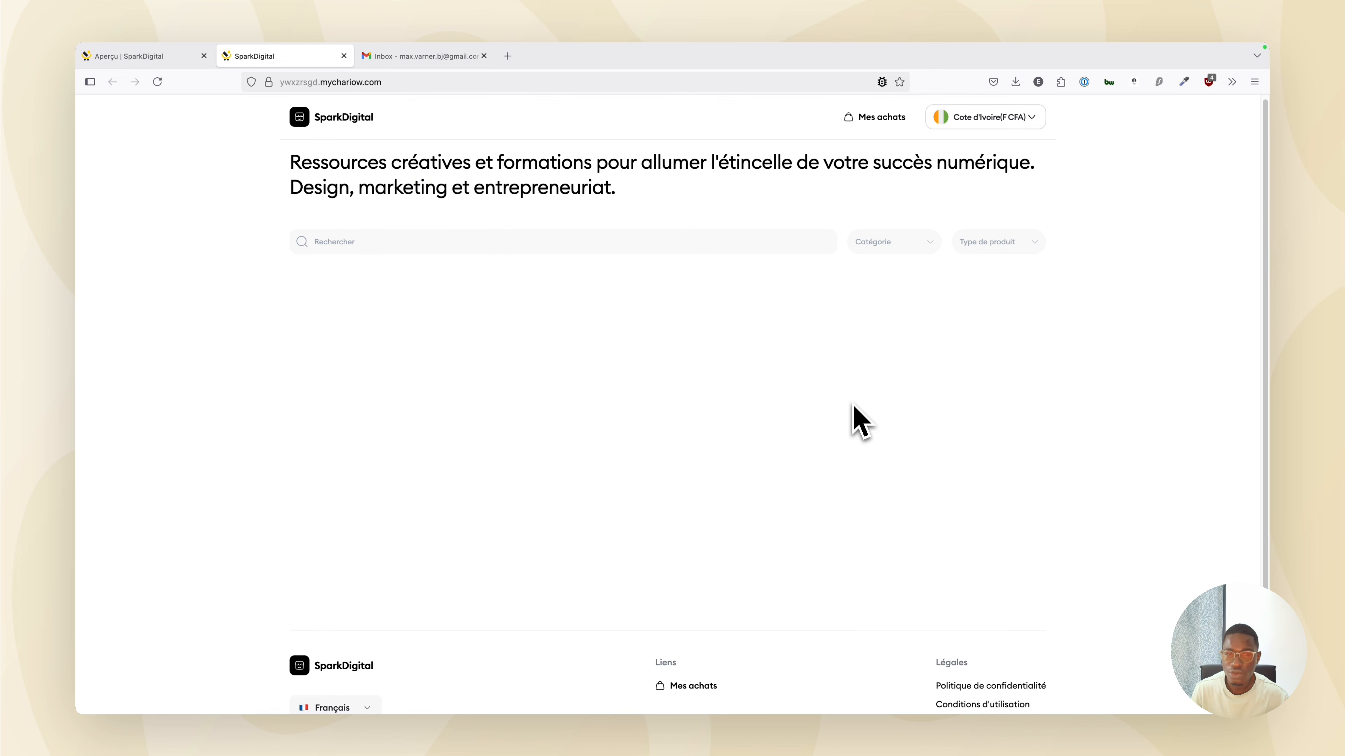
left_click(139, 56)
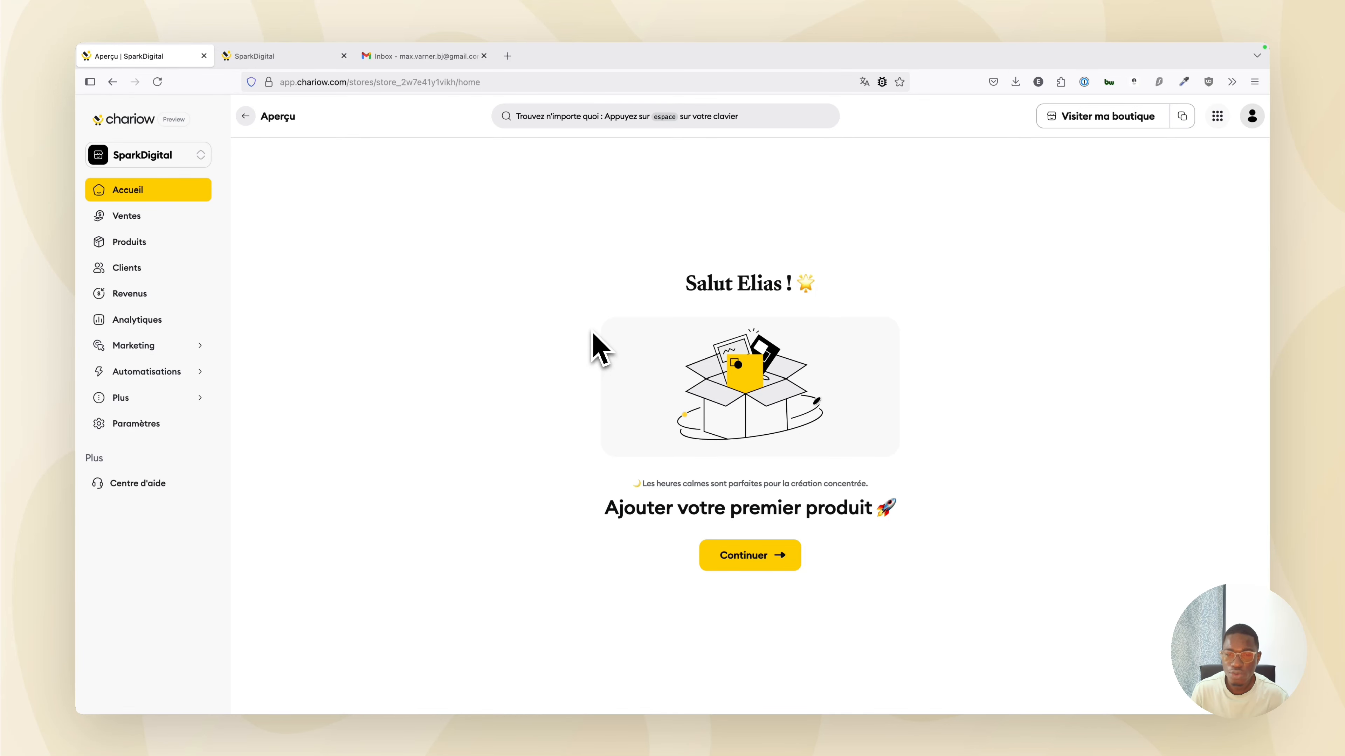
Glance at the storefront, then go to the store's Paramètres > Apparence settings.
left_click(310, 54)
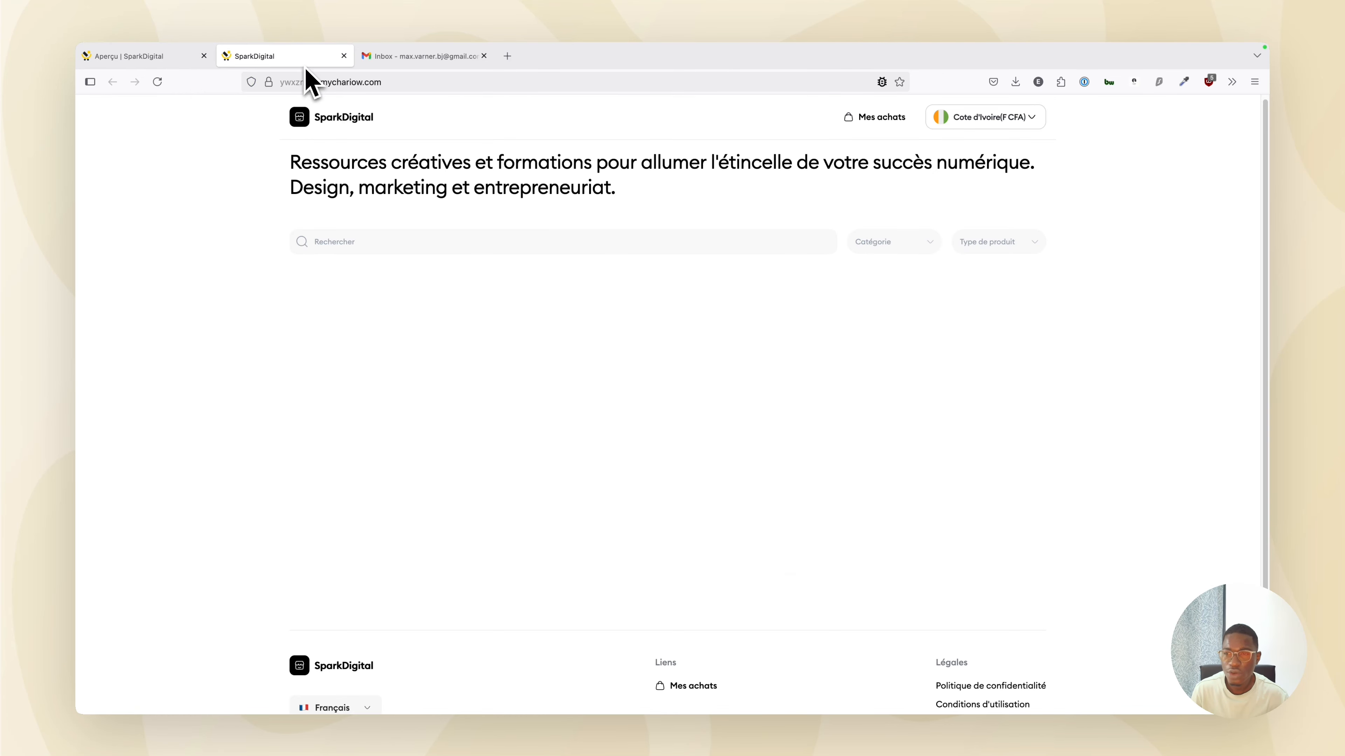
left_click(143, 62)
left_click(147, 424)
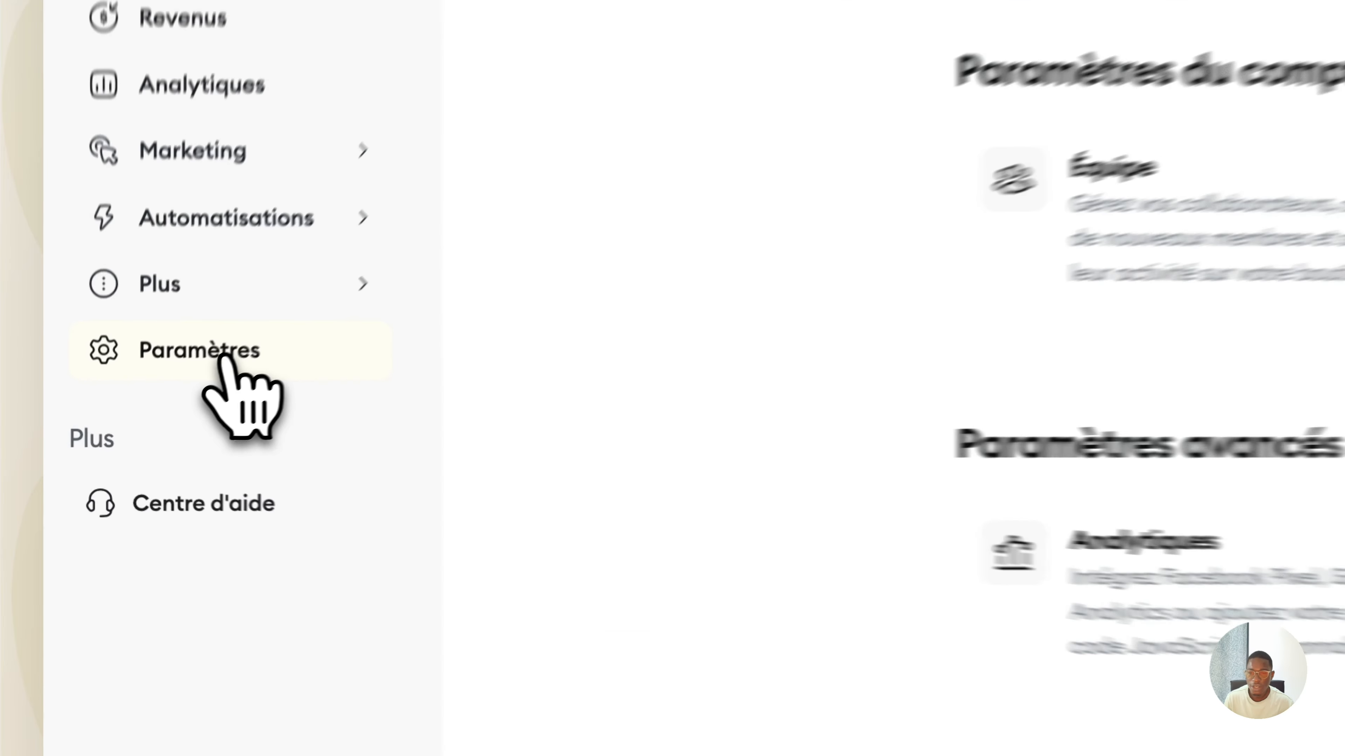
left_click(545, 224)
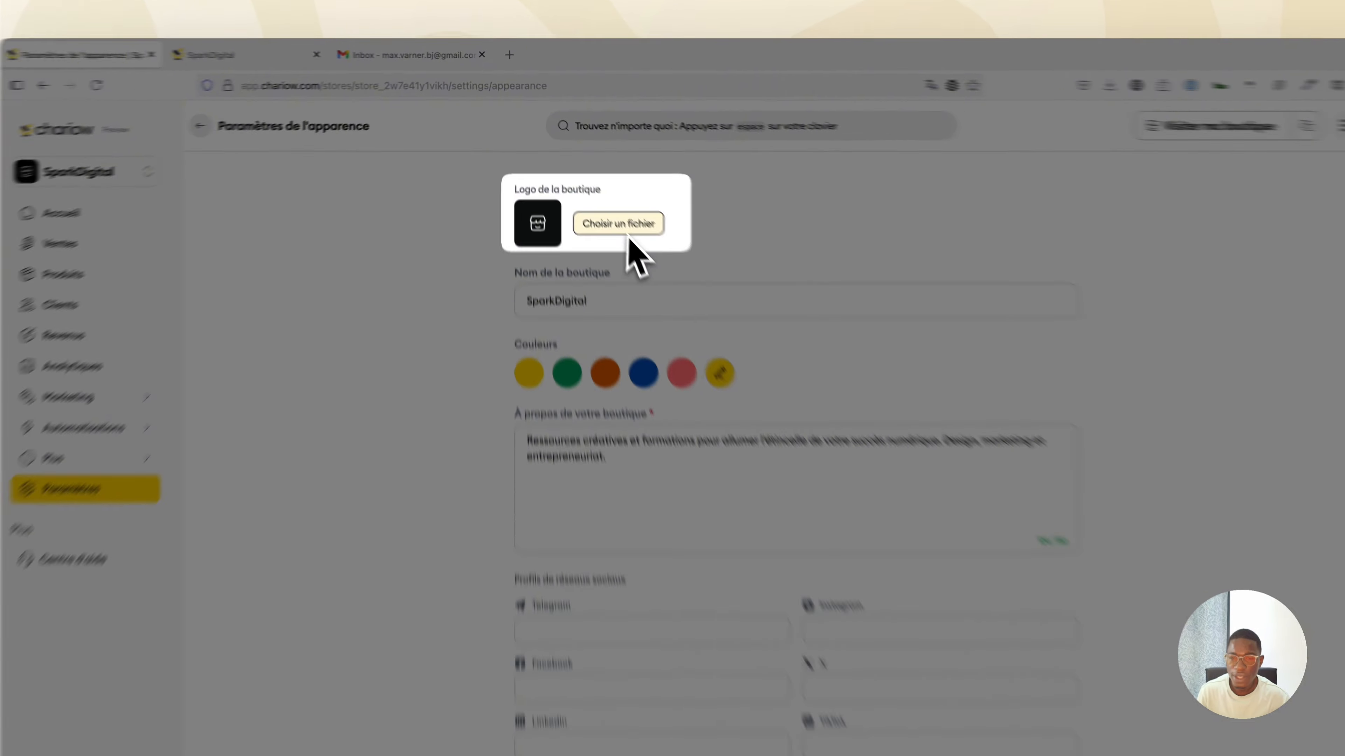
Upload SparkDigital.png as the store logo, save, and return to the storefront.
left_click(605, 202)
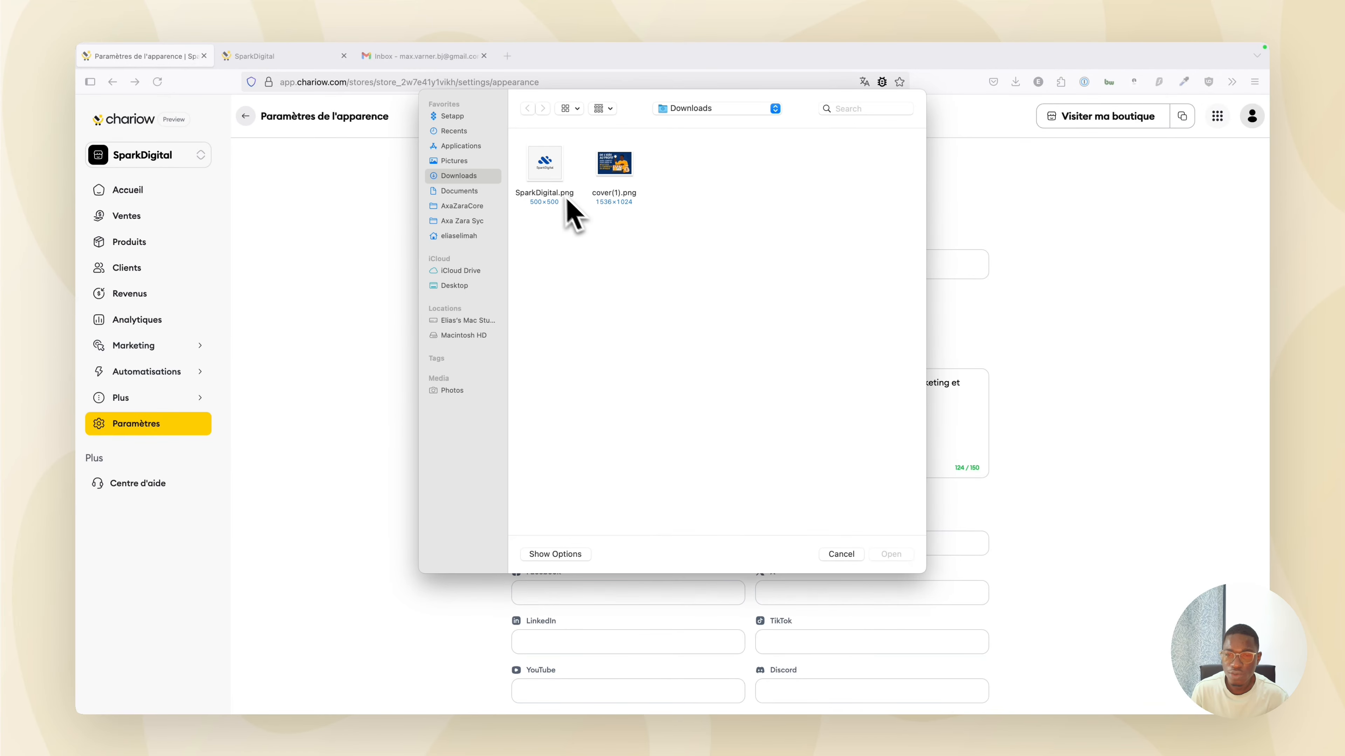
double_click(556, 197)
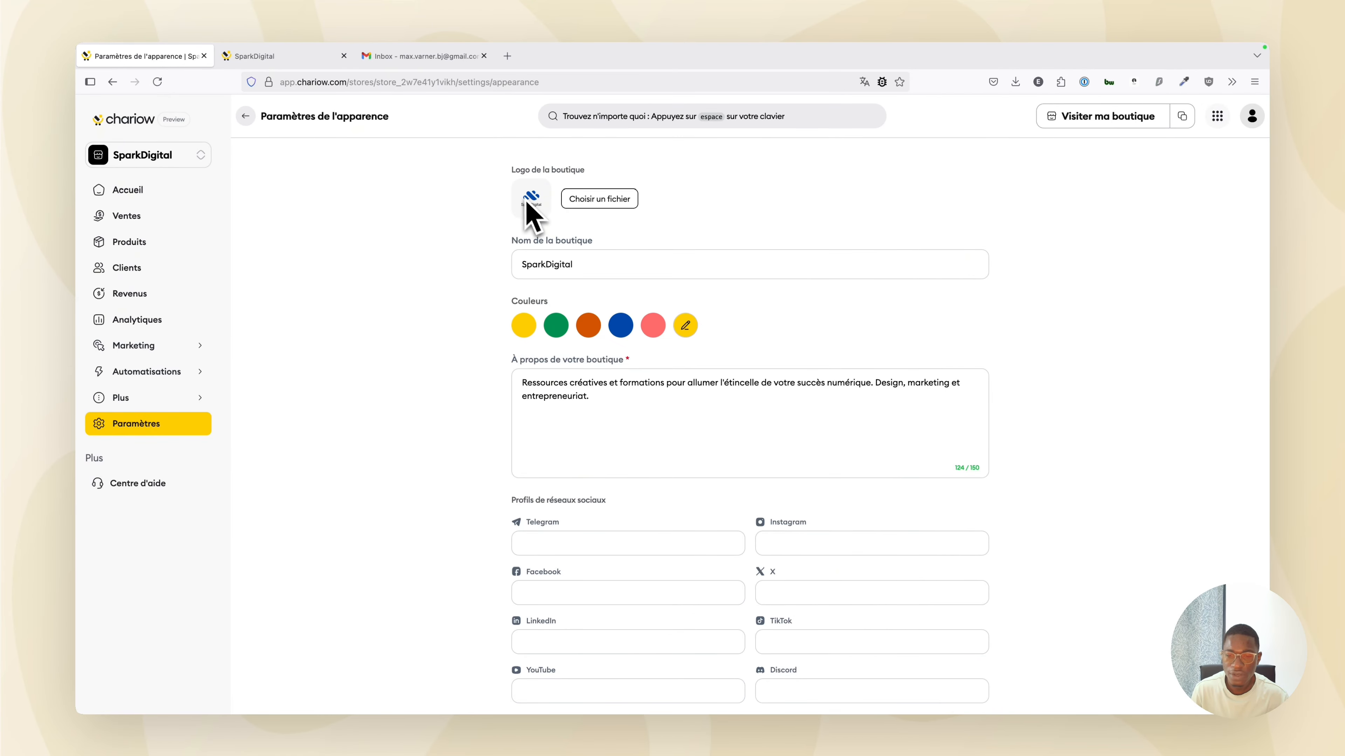
scroll(530, 212, "down", 2)
left_click(932, 673)
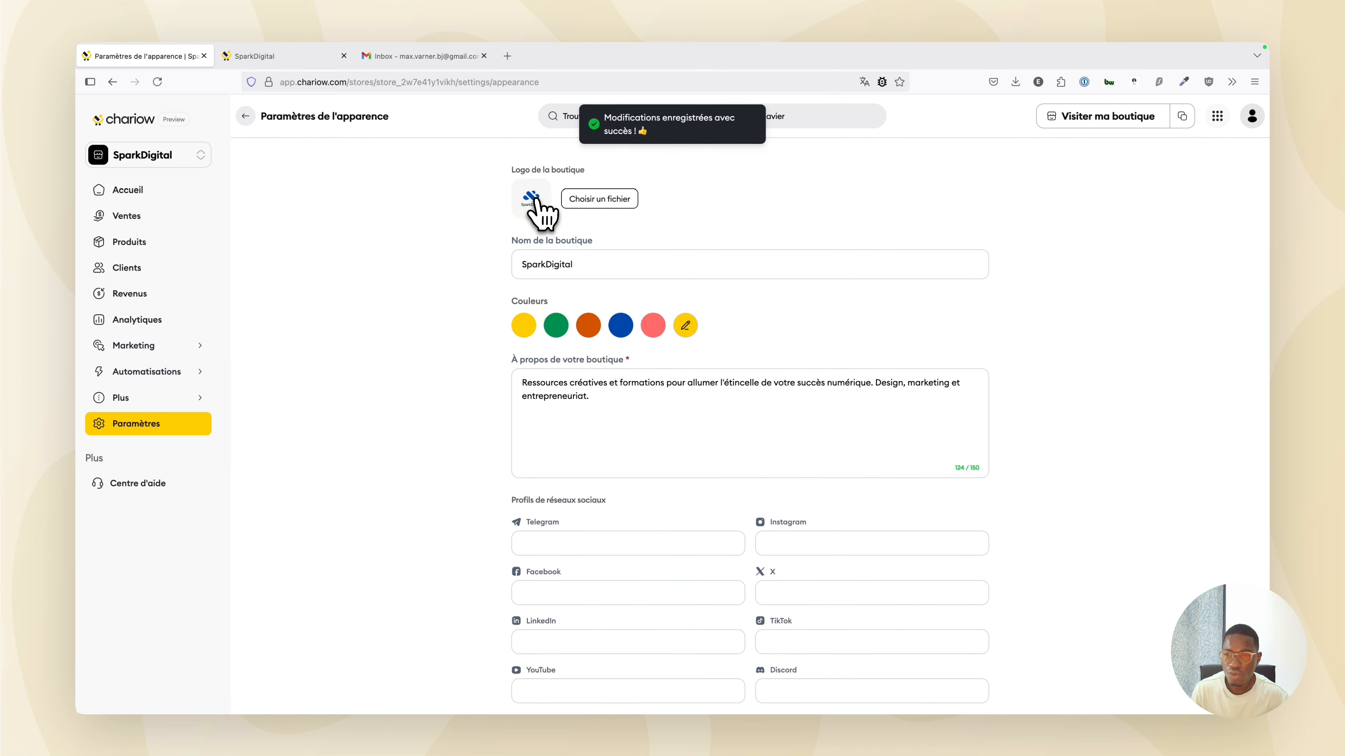
left_click(281, 62)
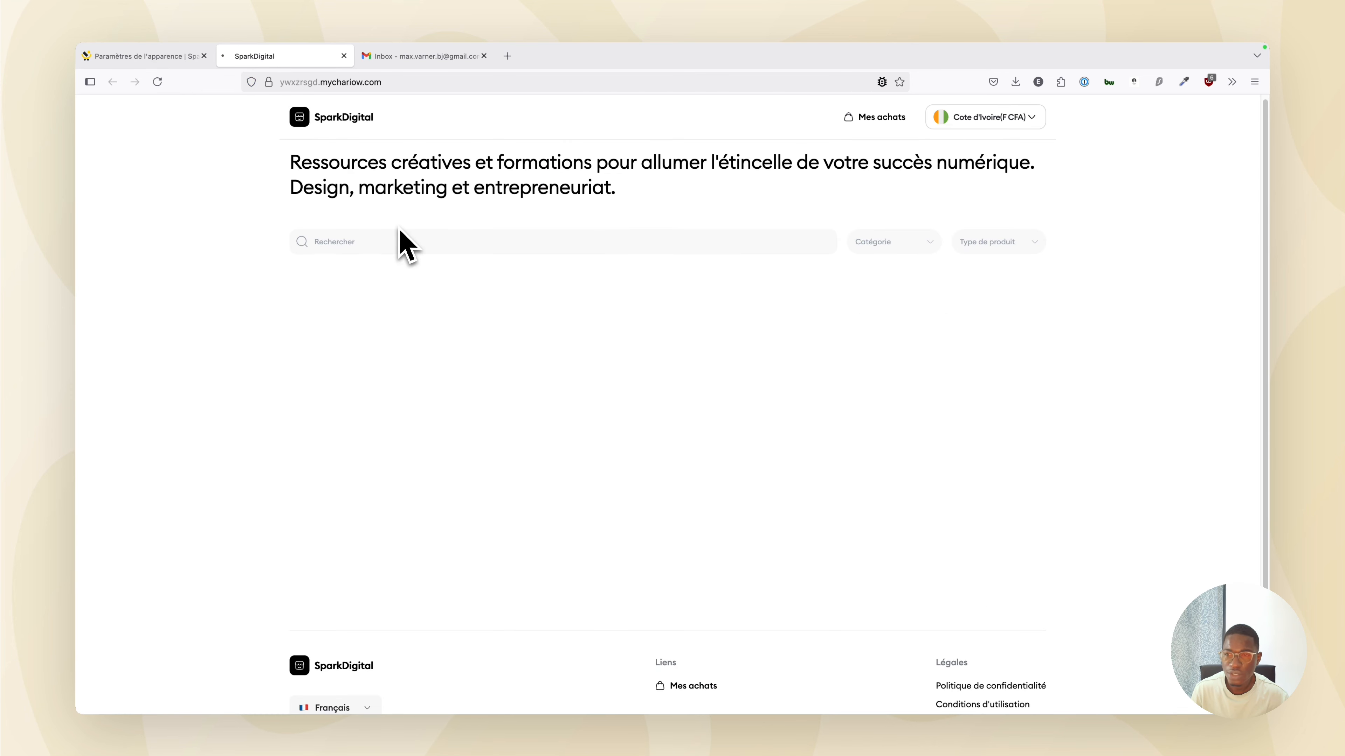
Reload the storefront tab so the new SparkDigital logo displays.
key("super+r")
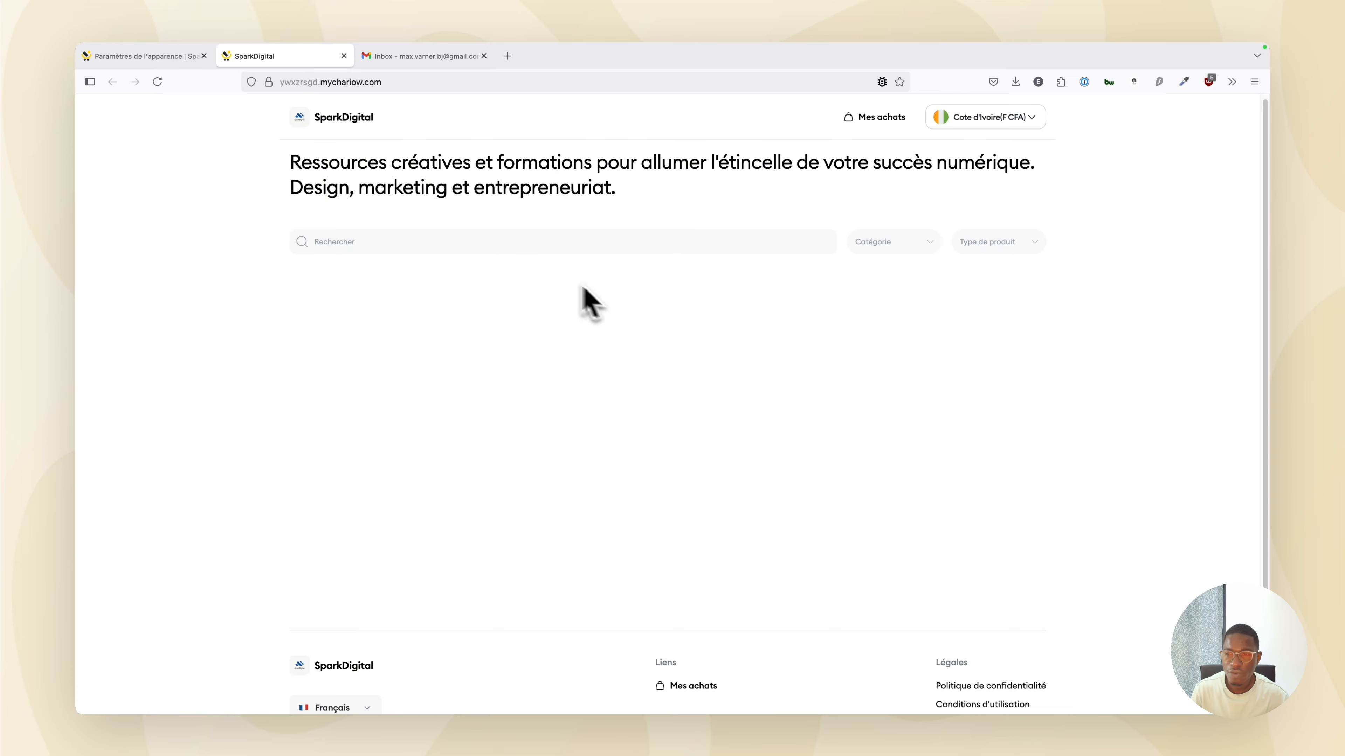